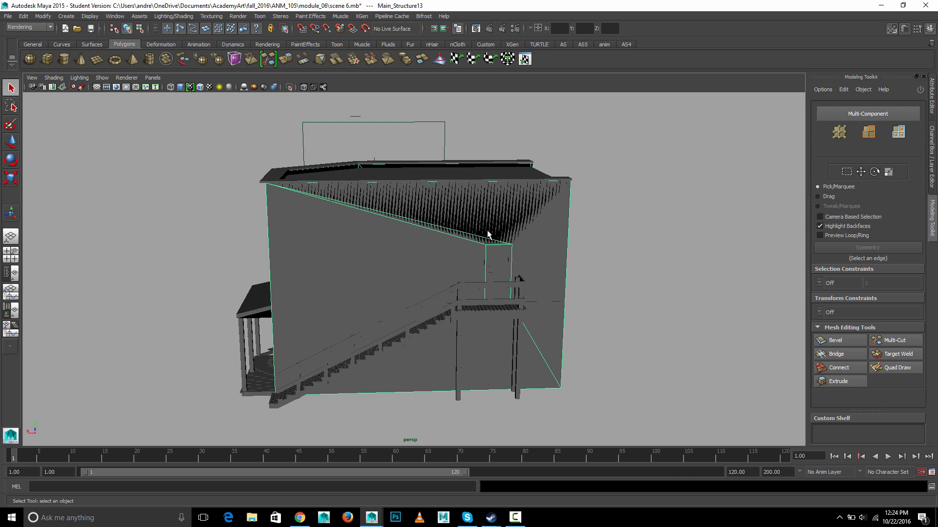
- Try to move the distorted stair-side wall face along the Z axis and undo the moves
{"action": "right_click_drag", "start_coordinate": [495, 219], "coordinate": [506, 209]}
{"action": "left_click", "coordinate": [506, 209]}
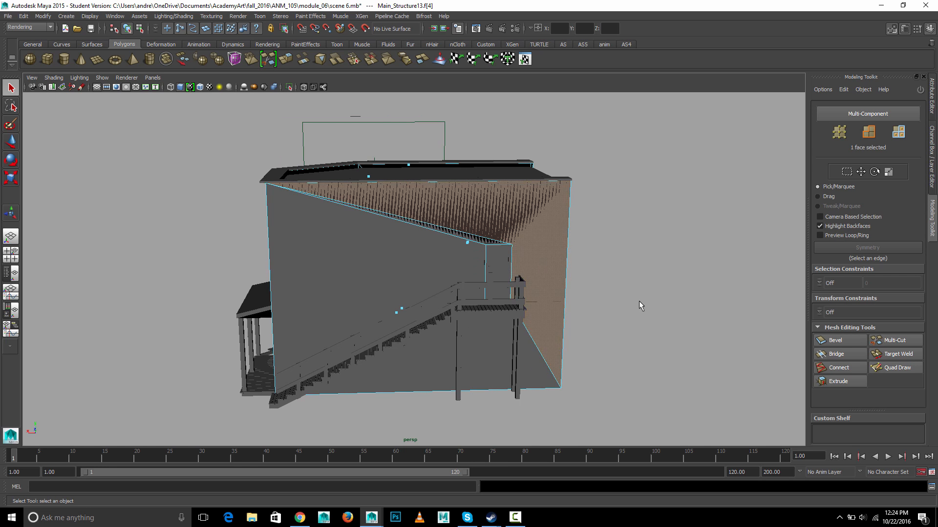
{"action": "left_click_drag", "start_coordinate": [639, 301], "coordinate": [556, 304], "text": "alt"}
{"action": "key", "text": "w"}
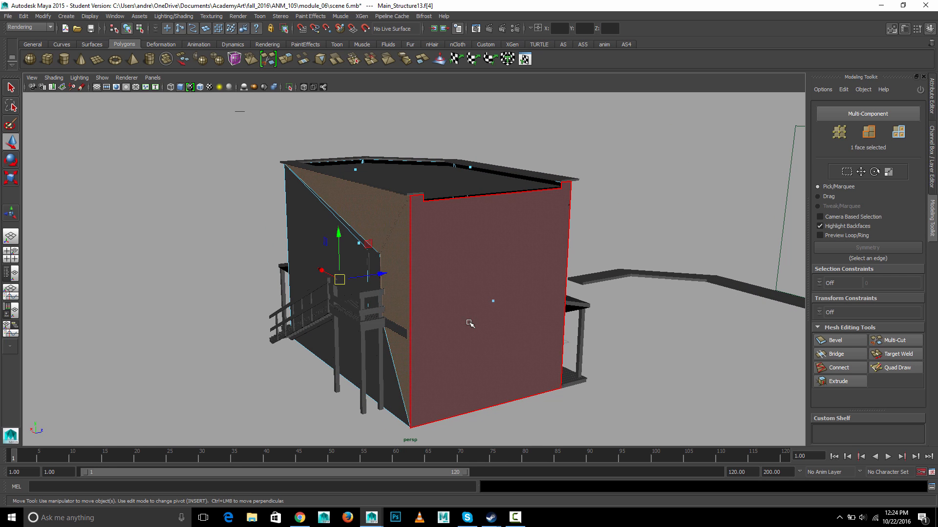
{"action": "left_click_drag", "start_coordinate": [382, 277], "coordinate": [446, 273]}
{"action": "left_click", "coordinate": [386, 273]}
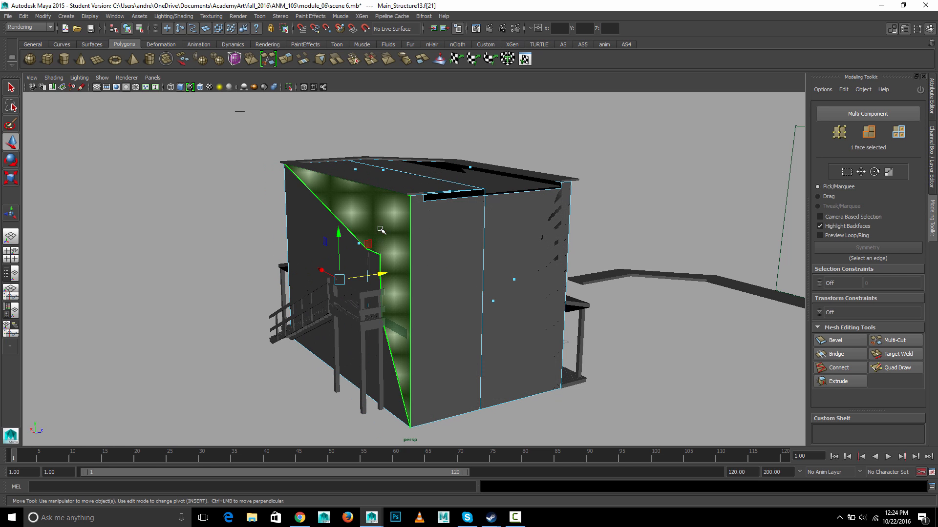
{"action": "left_click_drag", "start_coordinate": [386, 272], "coordinate": [423, 268]}
{"action": "key", "text": "ctrl+z"}
{"action": "key", "text": "ctrl+z"}
{"action": "key", "text": "ctrl+z"}
{"action": "key", "text": "ctrl+z"}
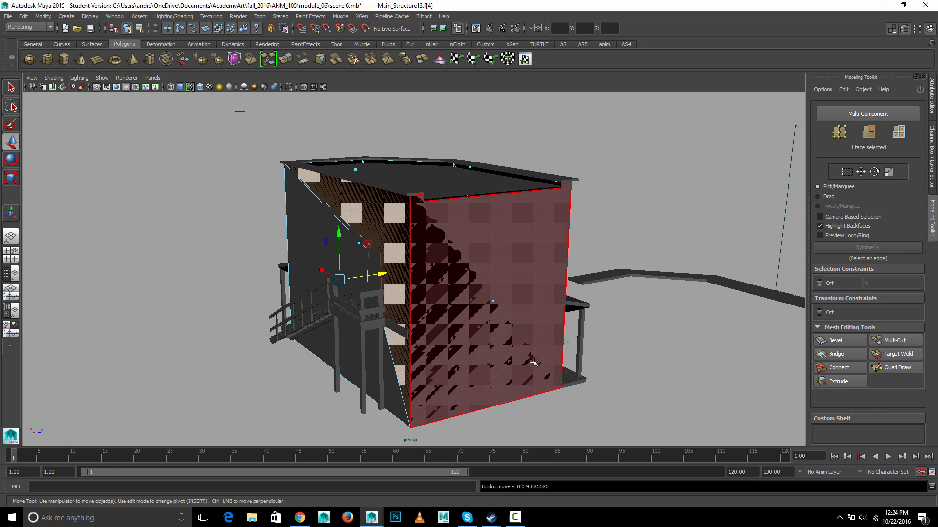
- Examine the main structure's distorted wall faces and irregular edges around the windows and doors from several sides
{"action": "left_click_drag", "start_coordinate": [532, 361], "coordinate": [526, 382], "text": "alt"}
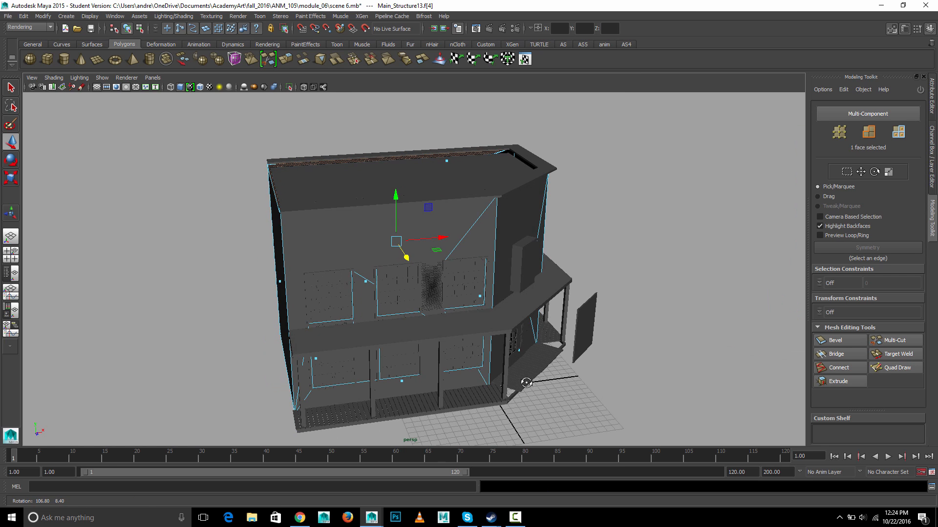
{"action": "left_click", "coordinate": [507, 224]}
{"action": "mouse_move", "coordinate": [550, 309]}
{"action": "left_mouse_down", "text": "alt"}
{"action": "mouse_move", "coordinate": [515, 315]}
{"action": "mouse_move", "coordinate": [523, 305]}
{"action": "mouse_move", "coordinate": [485, 264]}
{"action": "mouse_move", "coordinate": [548, 324]}
{"action": "left_mouse_up", "text": "alt"}
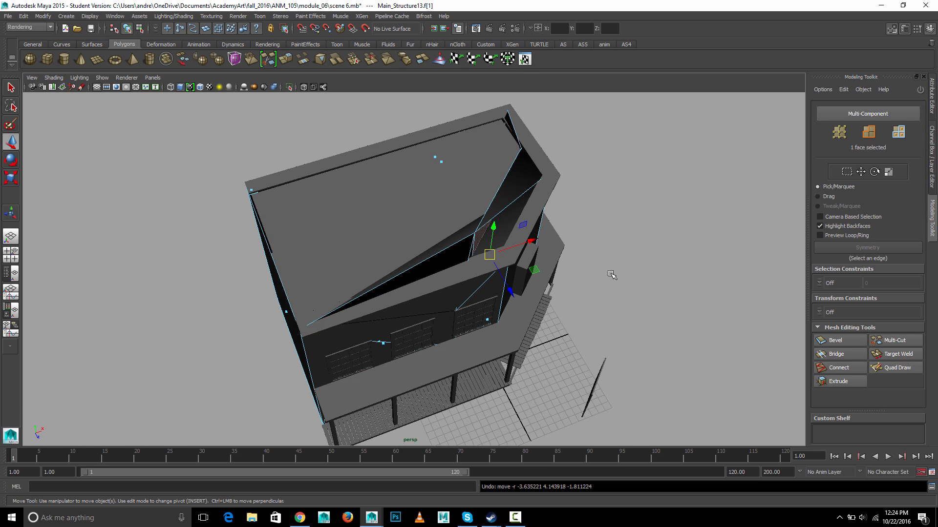
{"action": "key", "text": "ctrl+z"}
{"action": "left_click_drag", "start_coordinate": [611, 233], "coordinate": [550, 197], "text": "alt"}
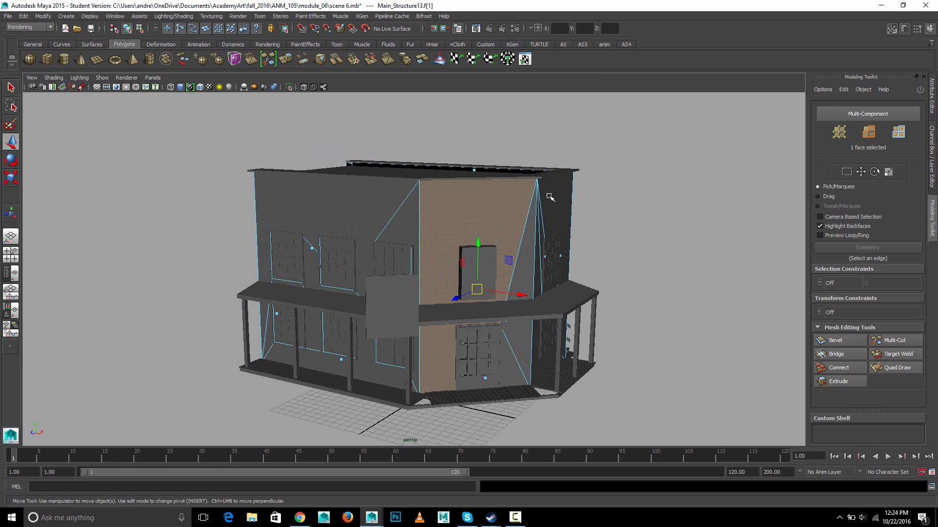
{"action": "left_click", "coordinate": [645, 245]}
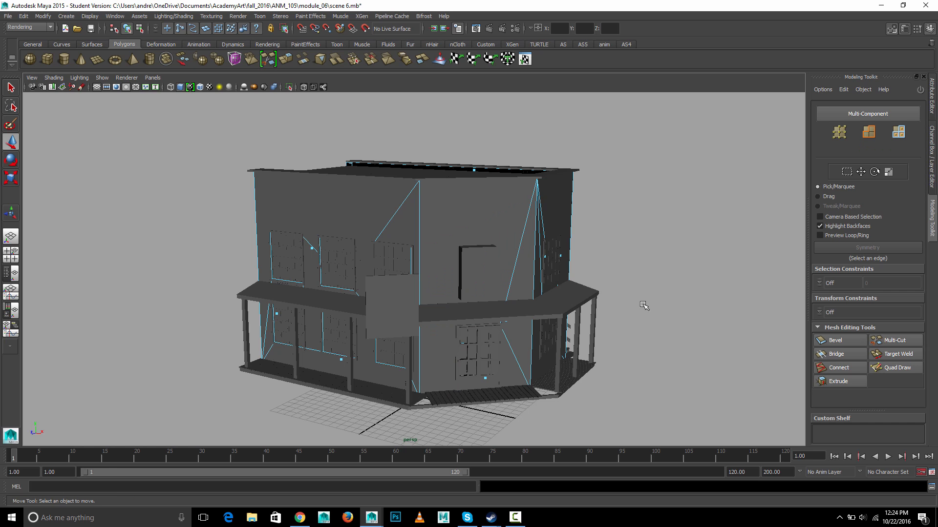
{"action": "left_click_drag", "start_coordinate": [651, 289], "coordinate": [615, 286], "text": "alt"}
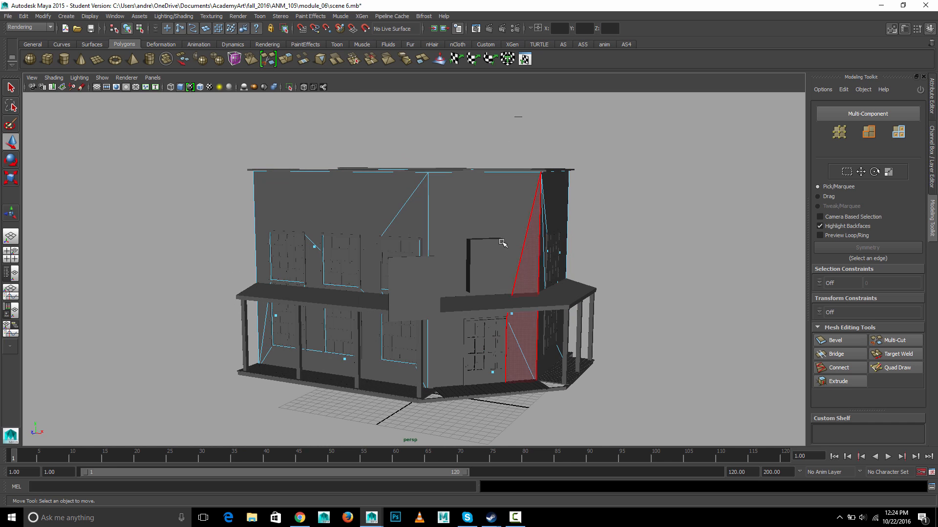
{"action": "left_click_drag", "start_coordinate": [583, 257], "coordinate": [561, 245], "text": "alt"}
{"action": "right_click_drag", "start_coordinate": [561, 245], "coordinate": [723, 242], "text": "alt"}
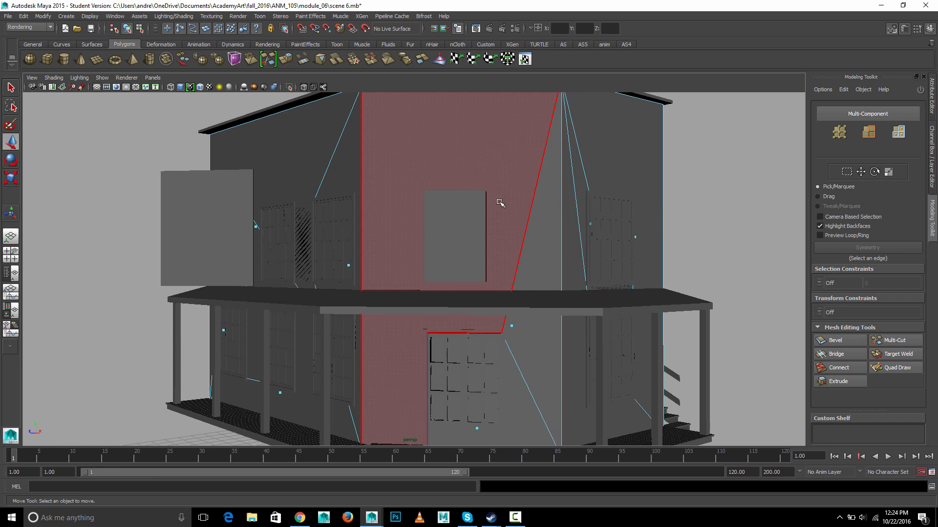
{"action": "left_click_drag", "start_coordinate": [454, 200], "coordinate": [468, 208], "text": "alt"}
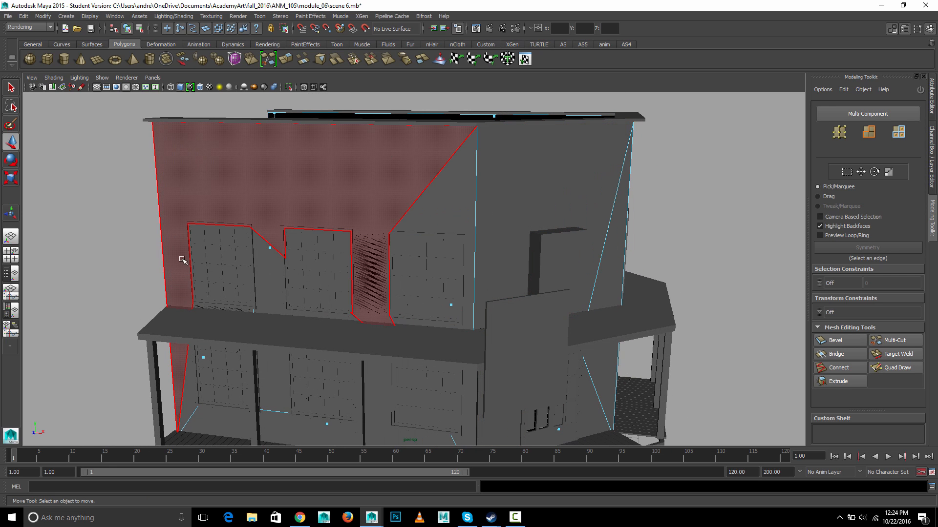
{"action": "left_click_drag", "start_coordinate": [722, 241], "coordinate": [756, 219], "text": "alt"}
{"action": "left_click_drag", "start_coordinate": [443, 250], "coordinate": [478, 321], "text": "alt"}
- Delete all wall and top faces of the main structure, keeping only its floor face
{"action": "left_click", "coordinate": [427, 241]}
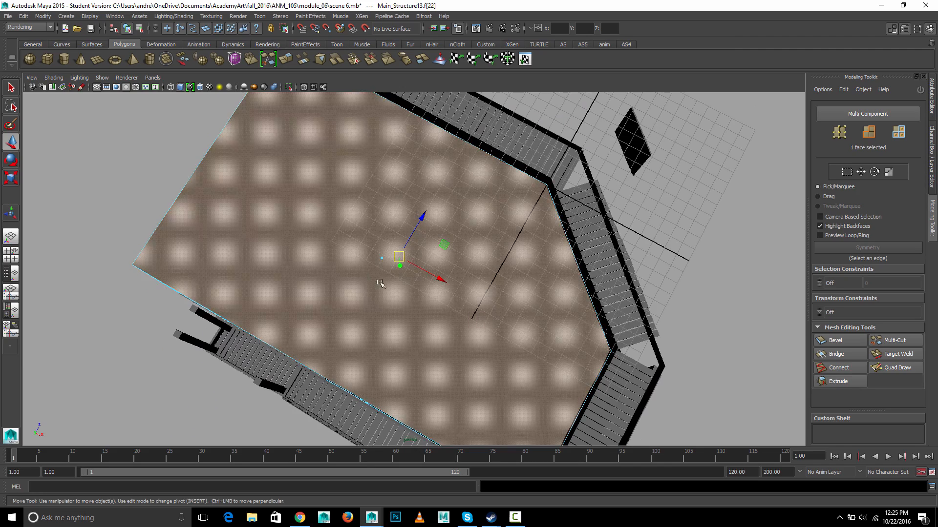
{"action": "left_click_drag", "start_coordinate": [437, 284], "coordinate": [597, 326], "text": "alt"}
{"action": "middle_click_drag", "start_coordinate": [558, 240], "coordinate": [561, 275], "text": "alt"}
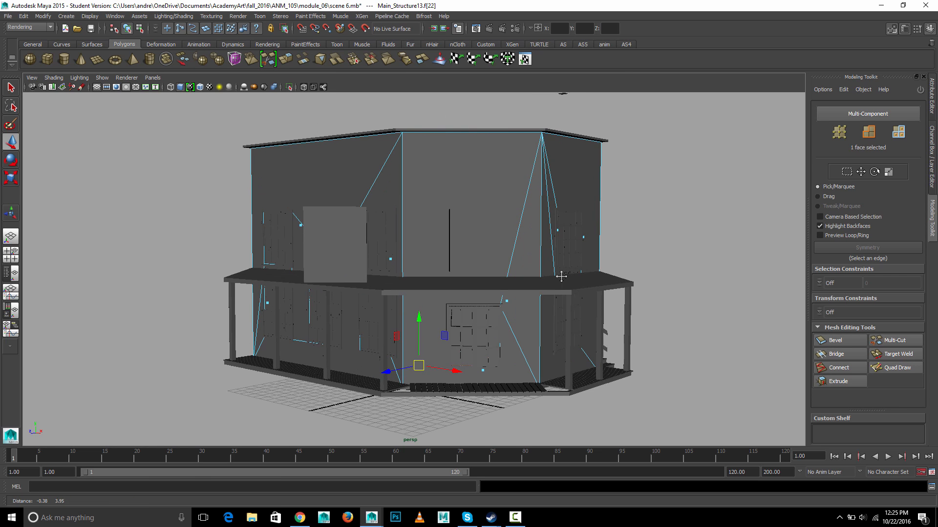
{"action": "right_click_drag", "start_coordinate": [560, 274], "coordinate": [517, 295], "text": "alt"}
{"action": "left_click_drag", "start_coordinate": [381, 288], "coordinate": [449, 272], "text": "alt"}
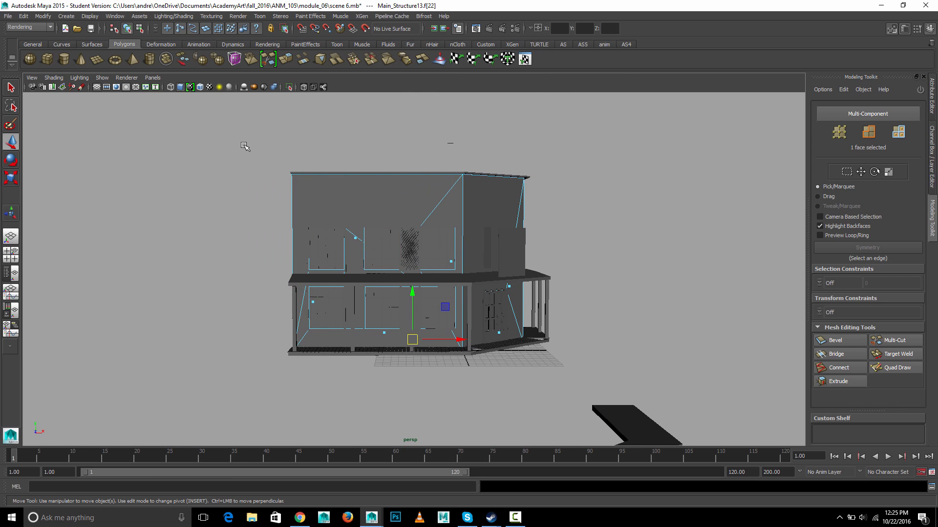
{"action": "left_click_drag", "start_coordinate": [244, 138], "coordinate": [372, 360]}
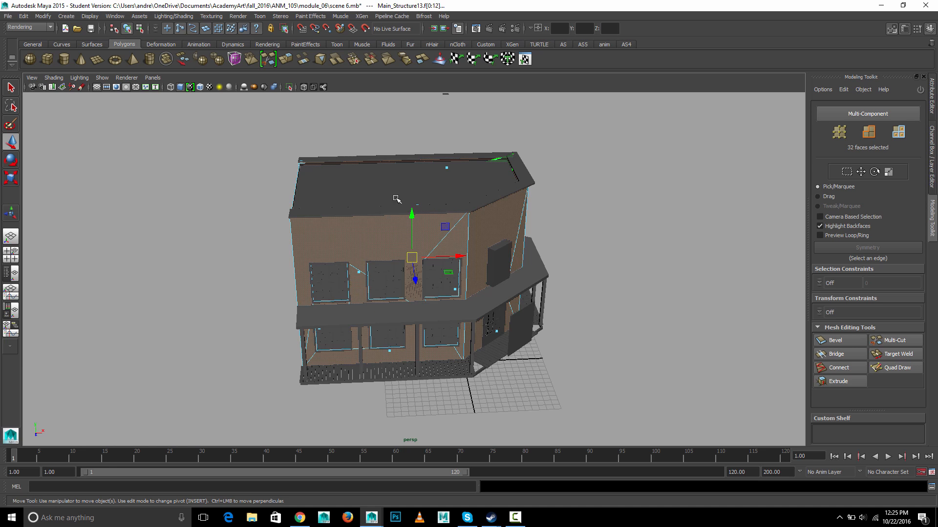
{"action": "left_click_drag", "start_coordinate": [447, 200], "coordinate": [438, 234], "text": "alt"}
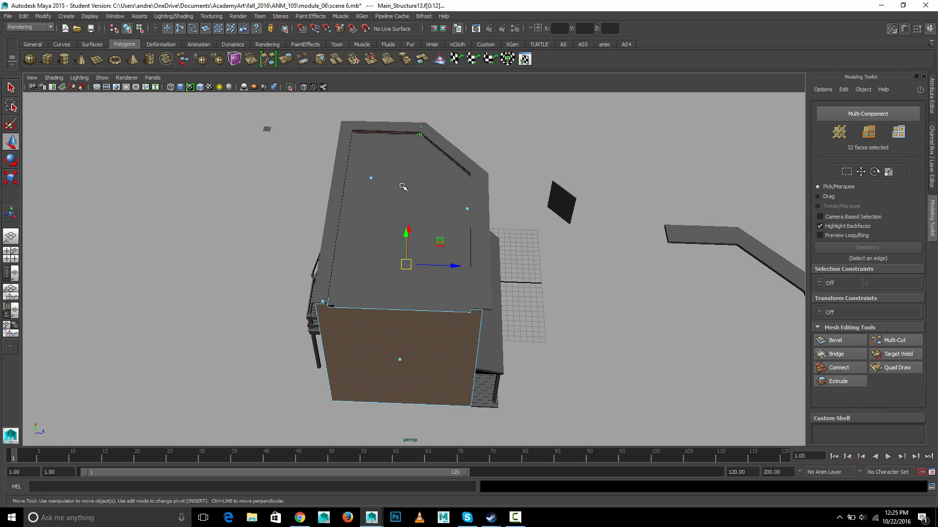
{"action": "key", "text": "Delete"}
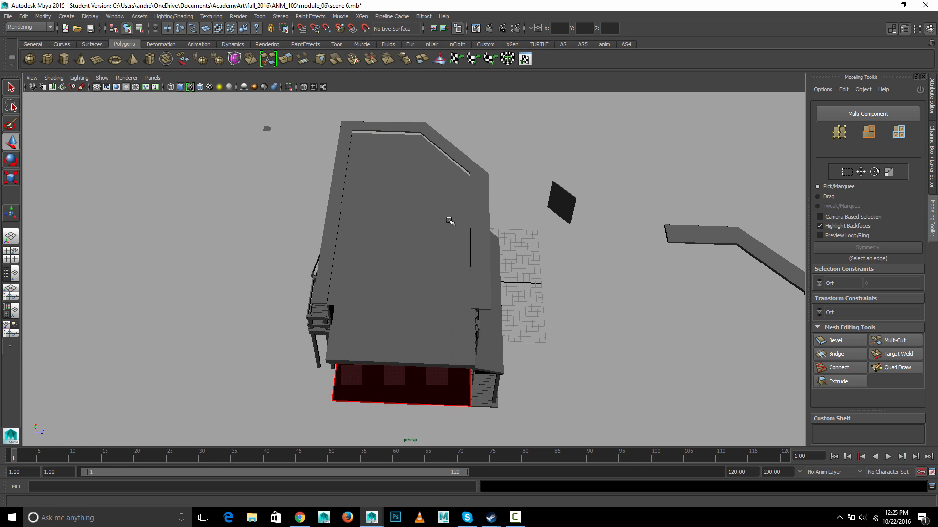
- Return to object mode and select the remaining floor plane of the main structure
{"action": "mouse_move", "coordinate": [563, 310]}
{"action": "left_mouse_down", "text": "alt"}
{"action": "mouse_move", "coordinate": [558, 264]}
{"action": "mouse_move", "coordinate": [560, 293]}
{"action": "left_mouse_up", "text": "alt"}
{"action": "right_click_drag", "start_coordinate": [409, 387], "coordinate": [438, 370]}
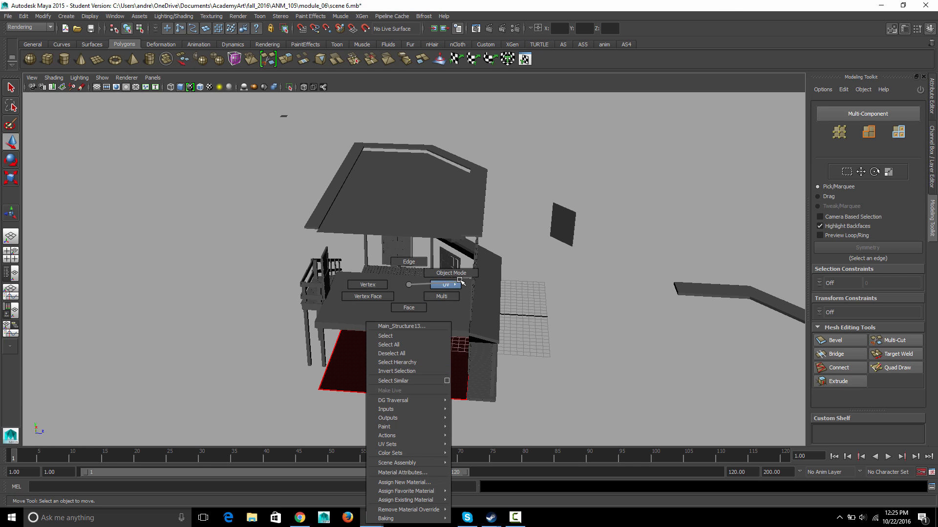
{"action": "right_click_drag", "start_coordinate": [459, 281], "coordinate": [446, 287]}
{"action": "right_click_drag", "start_coordinate": [409, 358], "coordinate": [439, 277]}
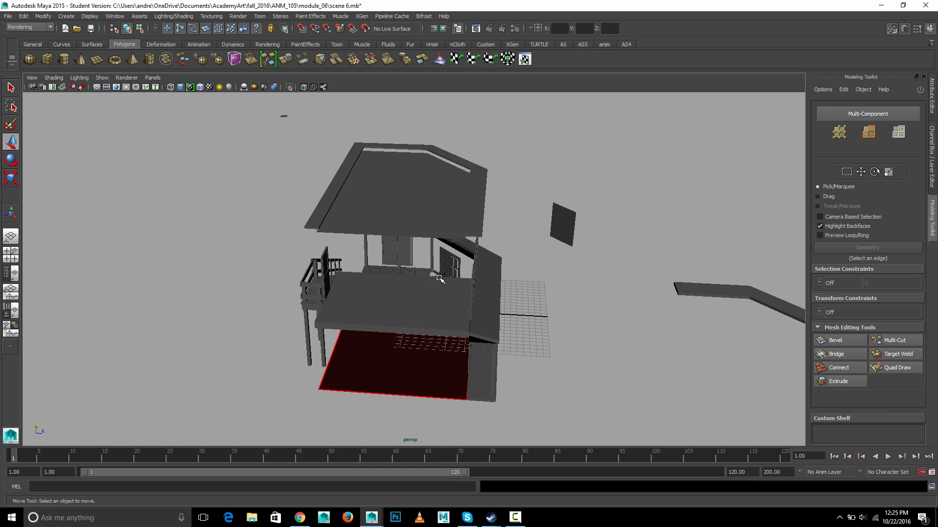
{"action": "left_click", "coordinate": [404, 359]}
{"action": "left_click_drag", "start_coordinate": [407, 365], "coordinate": [397, 286], "text": "alt"}
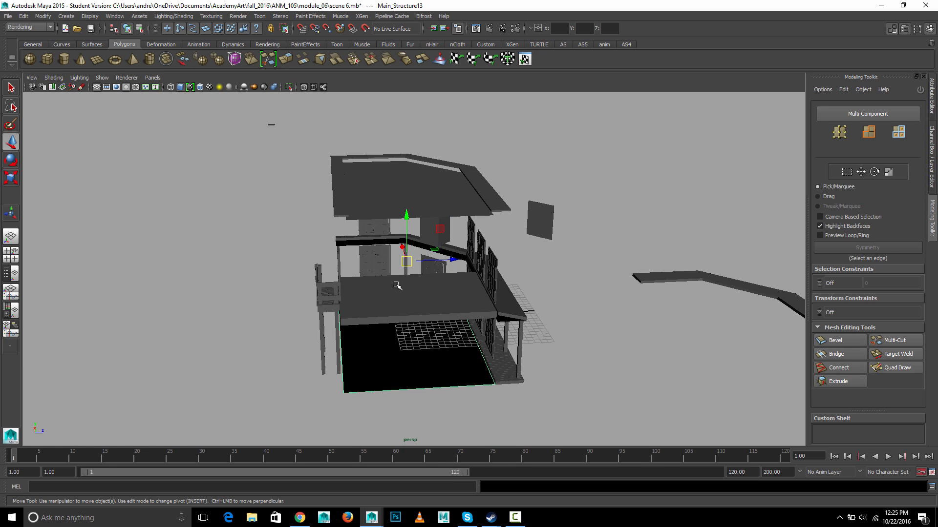
{"action": "left_click", "coordinate": [384, 214]}
{"action": "mouse_move", "coordinate": [383, 223]}
{"action": "left_mouse_down", "text": "alt"}
{"action": "mouse_move", "coordinate": [362, 211]}
{"action": "mouse_move", "coordinate": [377, 210]}
{"action": "left_mouse_up", "text": "alt"}
{"action": "left_click", "coordinate": [401, 343]}
{"action": "key", "text": "space"}
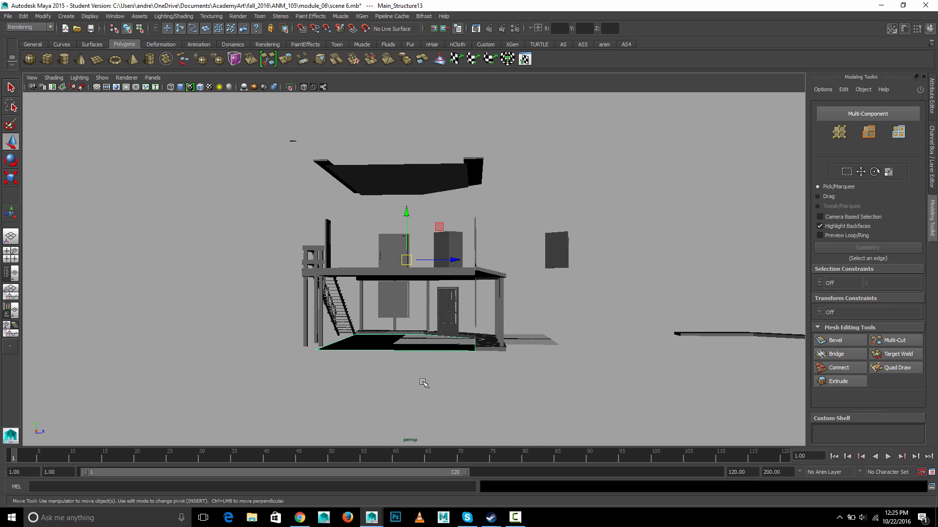
- Separate the overlapping duplicate floor face by moving it straight down, and delete it
{"action": "left_click_drag", "start_coordinate": [428, 384], "coordinate": [450, 326], "text": "alt"}
{"action": "right_click_drag", "start_coordinate": [402, 285], "coordinate": [403, 313]}
{"action": "left_click", "coordinate": [402, 306]}
{"action": "left_click_drag", "start_coordinate": [402, 306], "coordinate": [425, 358], "text": "alt"}
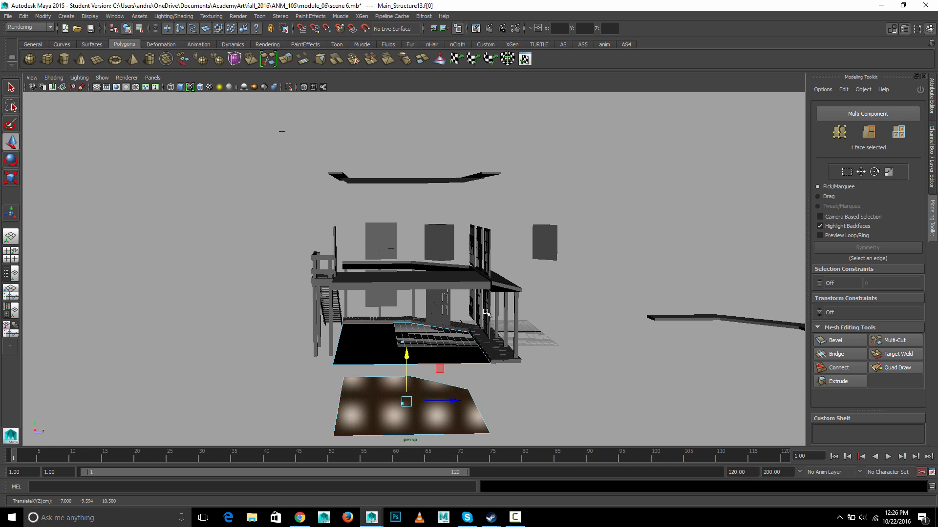
{"action": "key", "text": "Delete"}
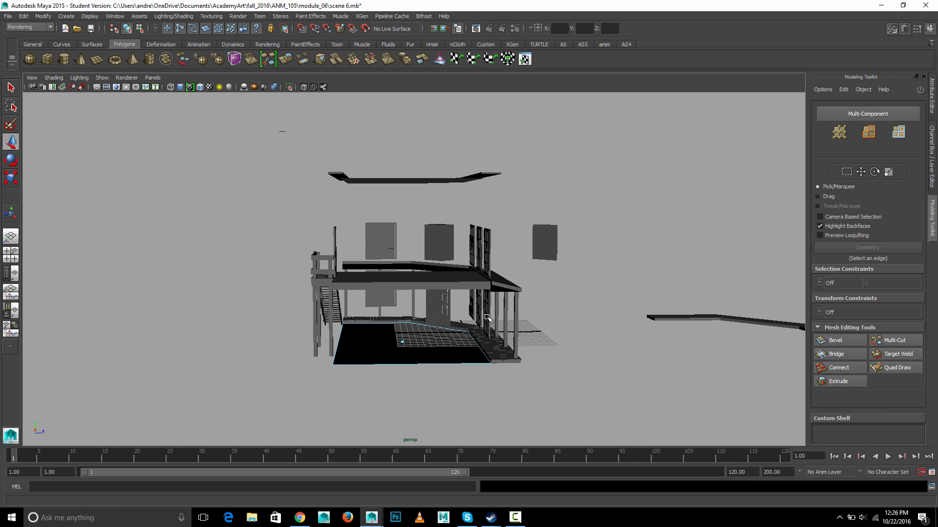
- Extrude the remaining floor face upward to just below the roof trim to rebuild the building's walls
{"action": "left_click", "coordinate": [411, 350]}
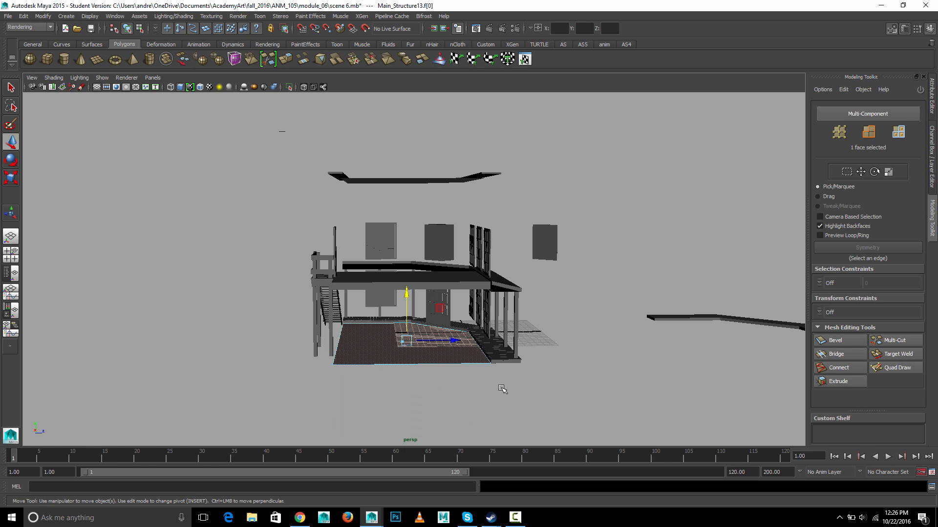
{"action": "left_click", "coordinate": [446, 388]}
{"action": "mouse_move", "coordinate": [416, 382]}
{"action": "left_mouse_down", "text": "alt"}
{"action": "mouse_move", "coordinate": [411, 430]}
{"action": "mouse_move", "coordinate": [416, 398]}
{"action": "left_mouse_up", "text": "alt"}
{"action": "left_click", "coordinate": [401, 345]}
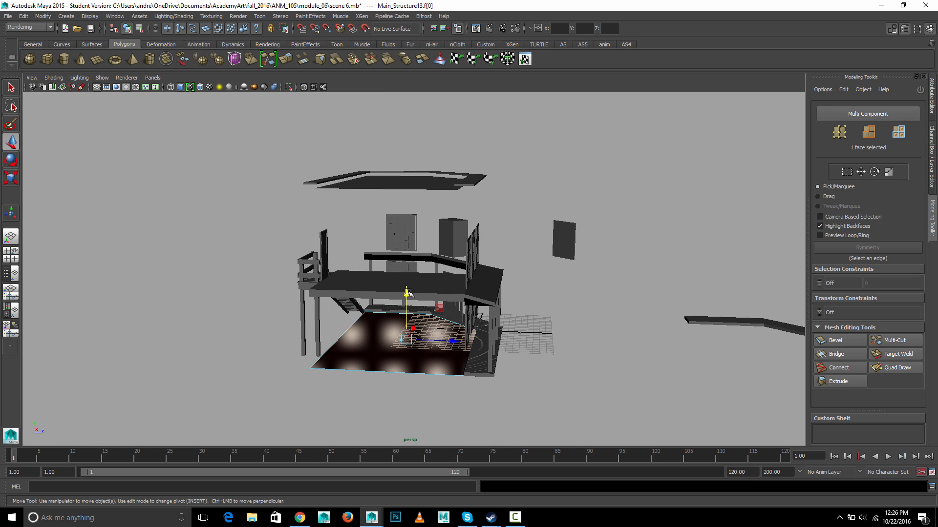
{"action": "mouse_move", "coordinate": [407, 292]}
{"action": "left_mouse_down"}
{"action": "mouse_move", "coordinate": [408, 356]}
{"action": "mouse_move", "coordinate": [408, 305]}
{"action": "left_mouse_up"}
{"action": "key", "text": "ctrl+z"}
{"action": "mouse_move", "coordinate": [495, 398]}
{"action": "left_mouse_down", "text": "alt"}
{"action": "mouse_move", "coordinate": [508, 396]}
{"action": "mouse_move", "coordinate": [481, 406]}
{"action": "left_mouse_up", "text": "alt"}
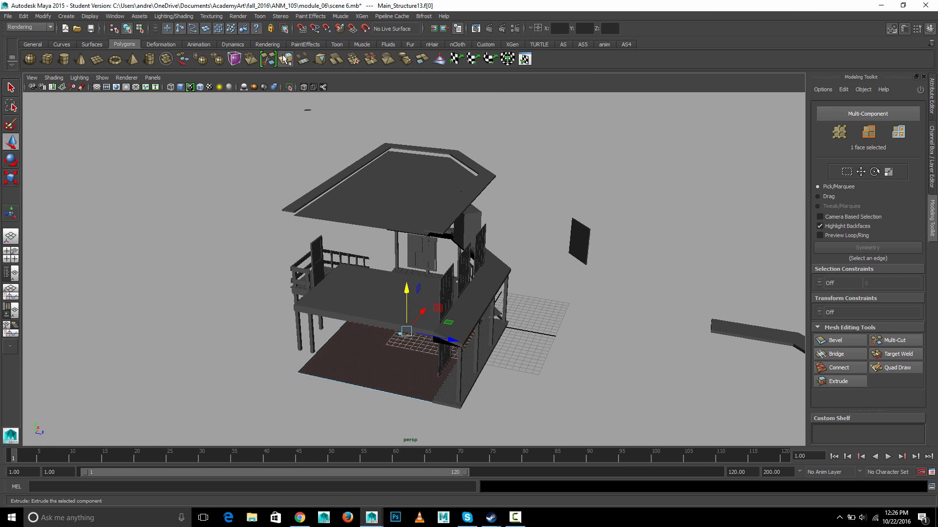
{"action": "key", "text": "ctrl+e"}
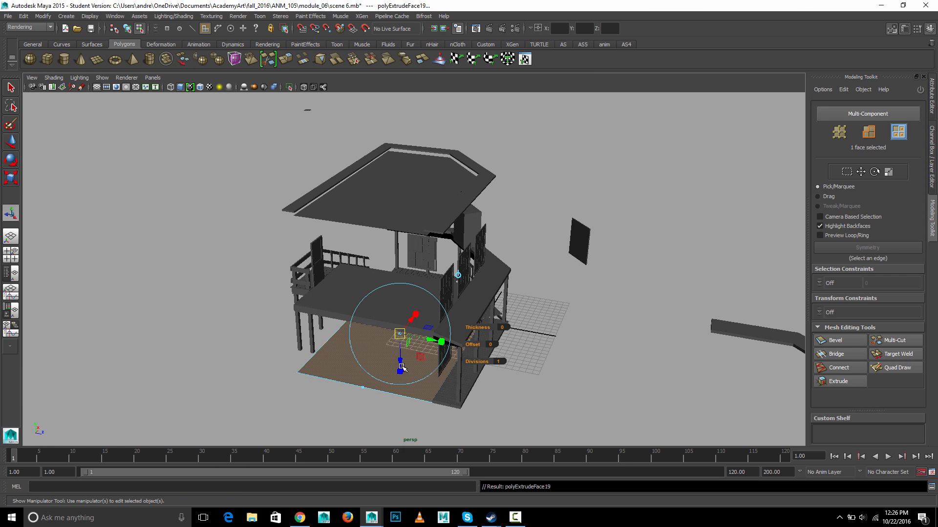
{"action": "left_click_drag", "start_coordinate": [401, 368], "coordinate": [402, 228]}
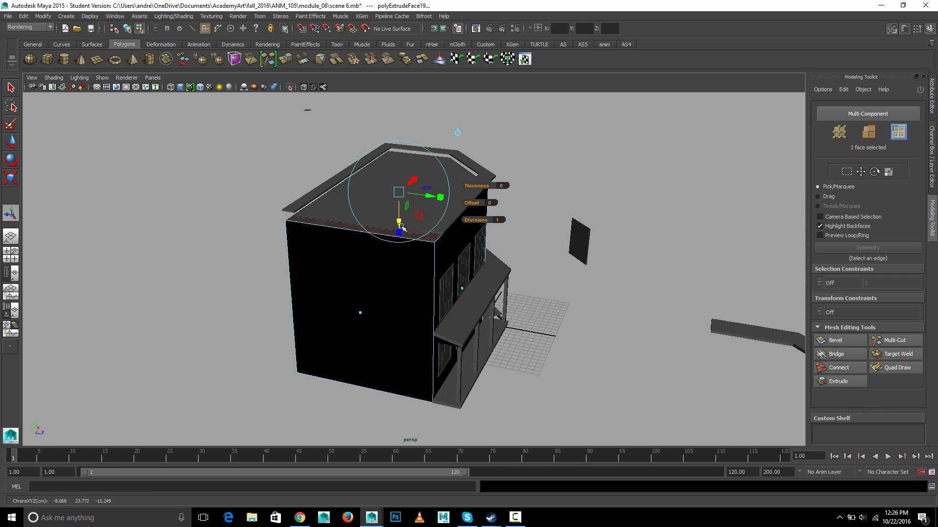
- Delete the separate roof plane lying over the top of the extruded block
{"action": "left_click", "coordinate": [336, 215]}
{"action": "right_click_drag", "start_coordinate": [386, 221], "coordinate": [387, 198]}
{"action": "left_click", "coordinate": [386, 198]}
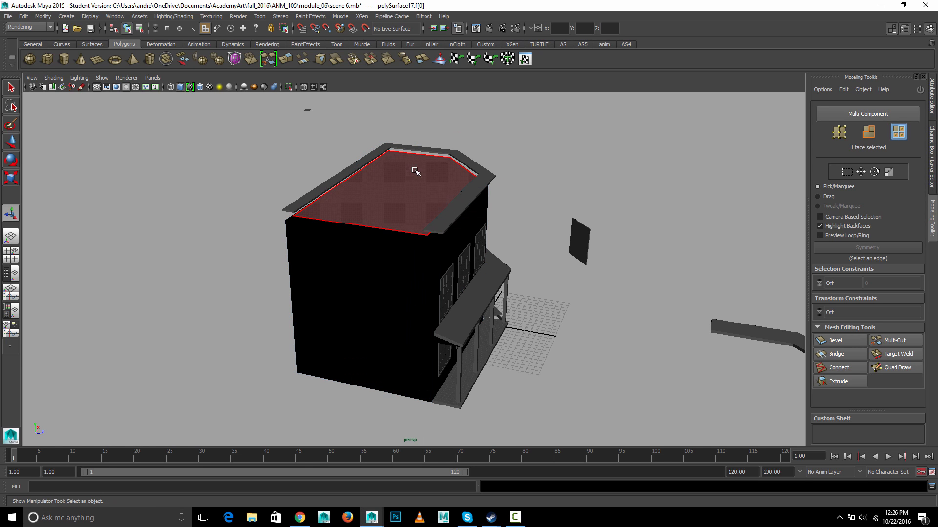
{"action": "key", "text": "F8"}
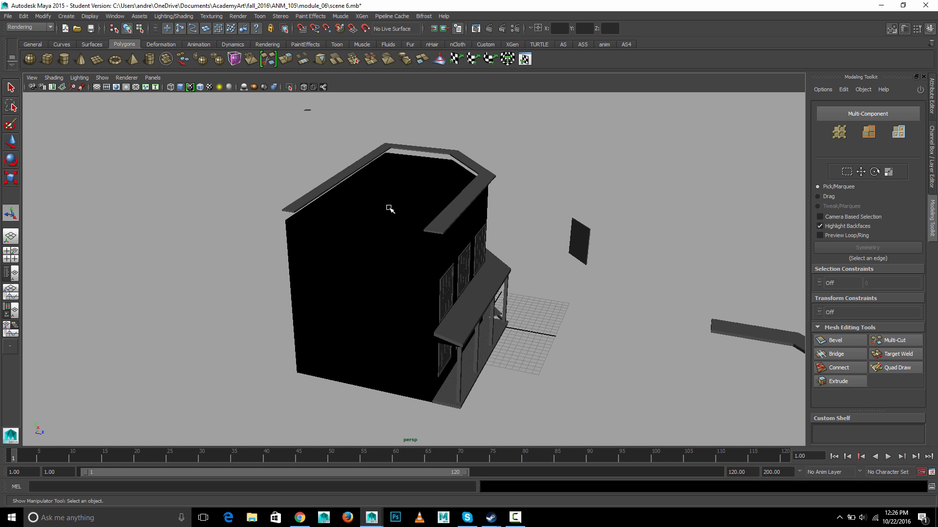
- Raise the extruded block's top face slightly along Y until it meets the roof trim
{"action": "right_click", "coordinate": [388, 208]}
{"action": "right_click_drag", "start_coordinate": [389, 227], "coordinate": [389, 229]}
{"action": "left_click", "coordinate": [400, 195]}
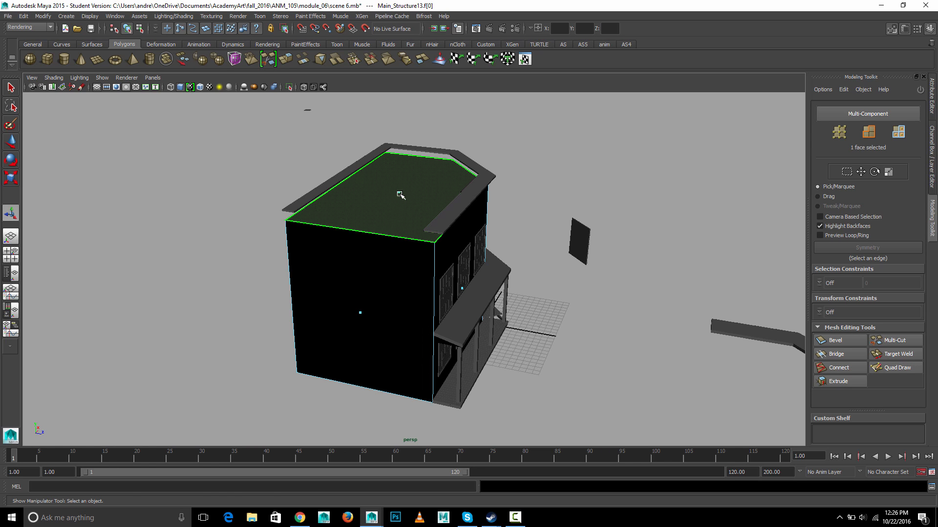
{"action": "key", "text": "w"}
{"action": "left_click_drag", "start_coordinate": [404, 145], "coordinate": [405, 137]}
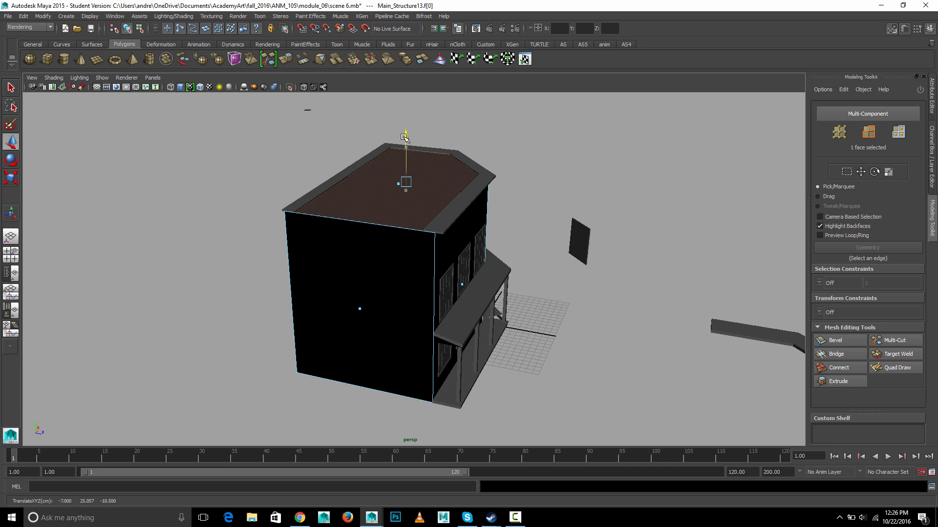
{"action": "left_click", "coordinate": [517, 177]}
- Select all faces of the rebuilt main structure and reverse their normals so the walls face outward
{"action": "left_click_drag", "start_coordinate": [501, 237], "coordinate": [484, 223], "text": "alt"}
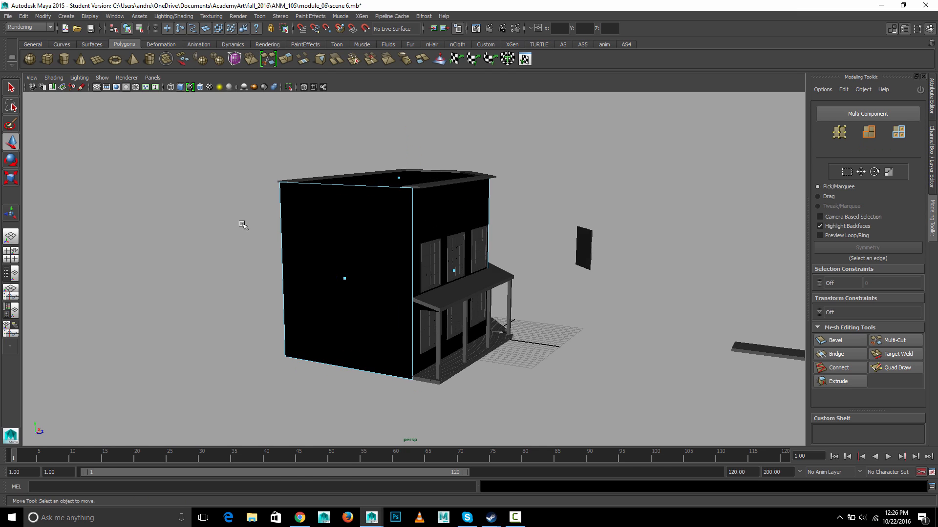
{"action": "right_click_drag", "start_coordinate": [309, 237], "coordinate": [310, 260]}
{"action": "left_click_drag", "start_coordinate": [205, 137], "coordinate": [573, 431]}
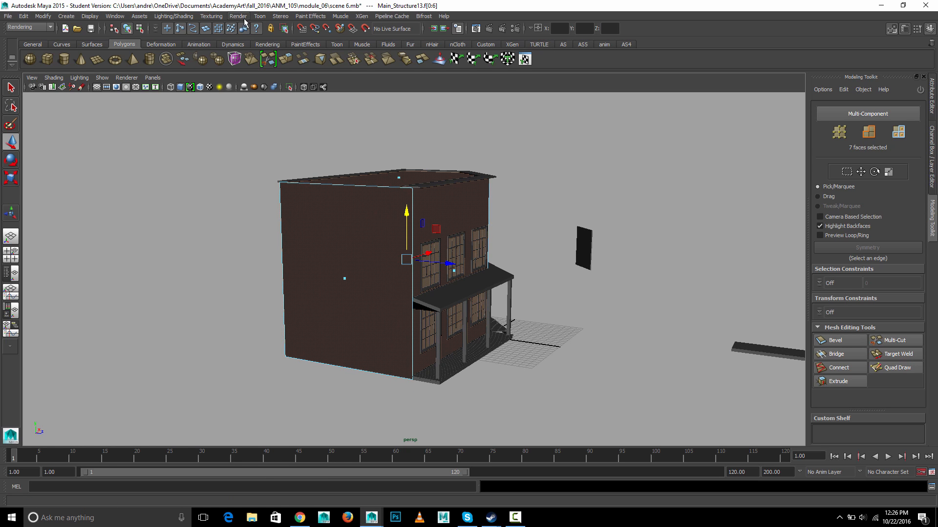
{"action": "left_click", "coordinate": [50, 27]}
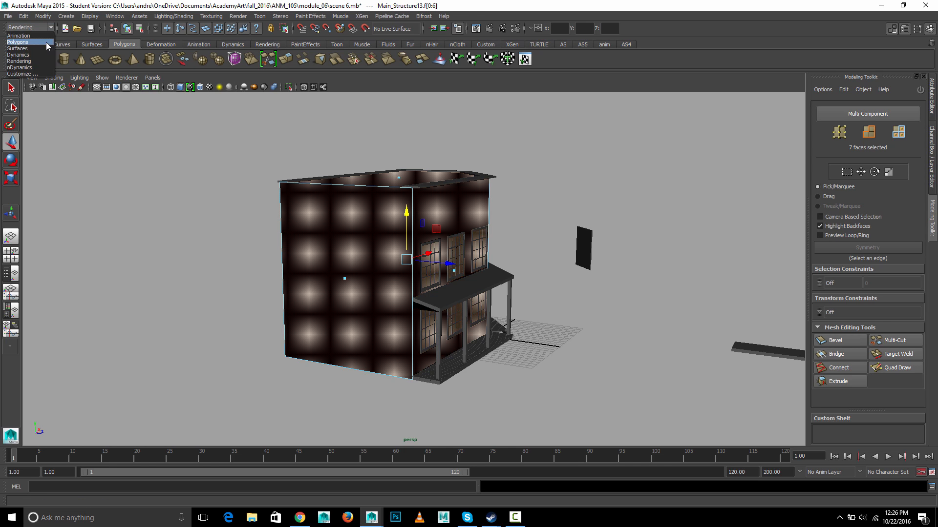
{"action": "left_click", "coordinate": [25, 43]}
{"action": "left_click", "coordinate": [259, 15]}
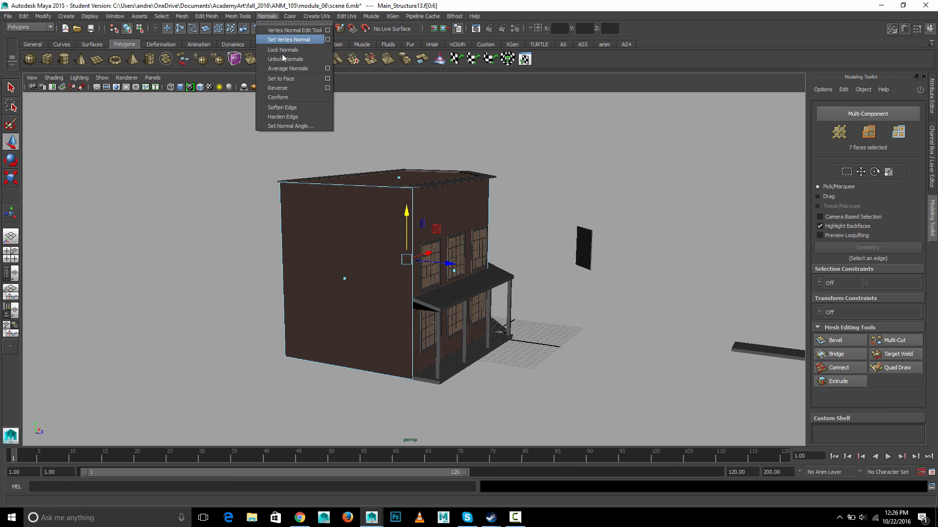
{"action": "left_click", "coordinate": [295, 89]}
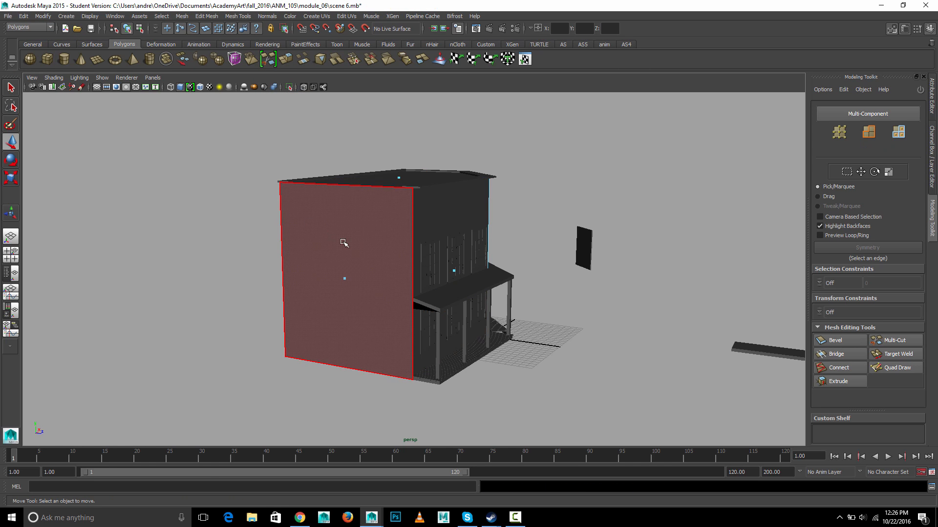
{"action": "left_click", "coordinate": [595, 194]}
{"action": "left_click_drag", "start_coordinate": [549, 205], "coordinate": [477, 205], "text": "alt"}
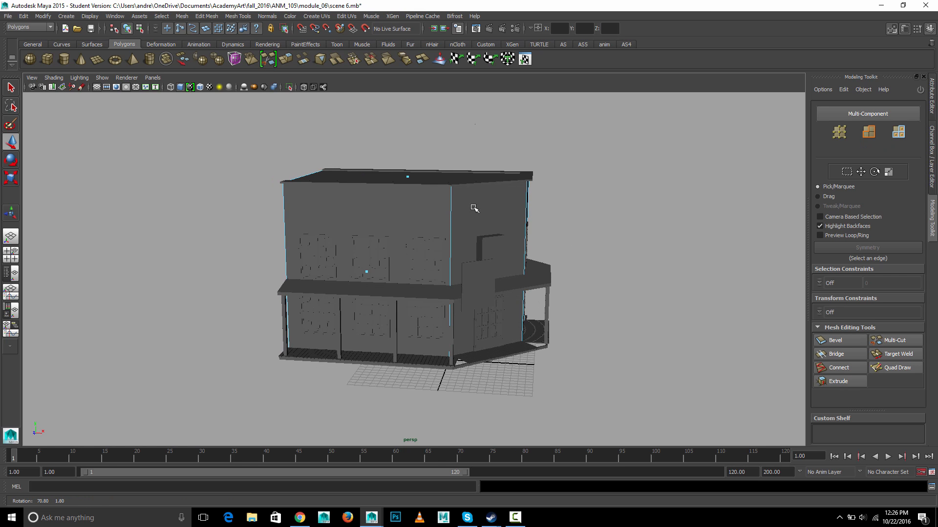
- Select the main structure as an object and display the front view with Wireframe on Shaded
{"action": "right_click_drag", "start_coordinate": [398, 228], "coordinate": [454, 217]}
{"action": "left_click", "coordinate": [500, 219]}
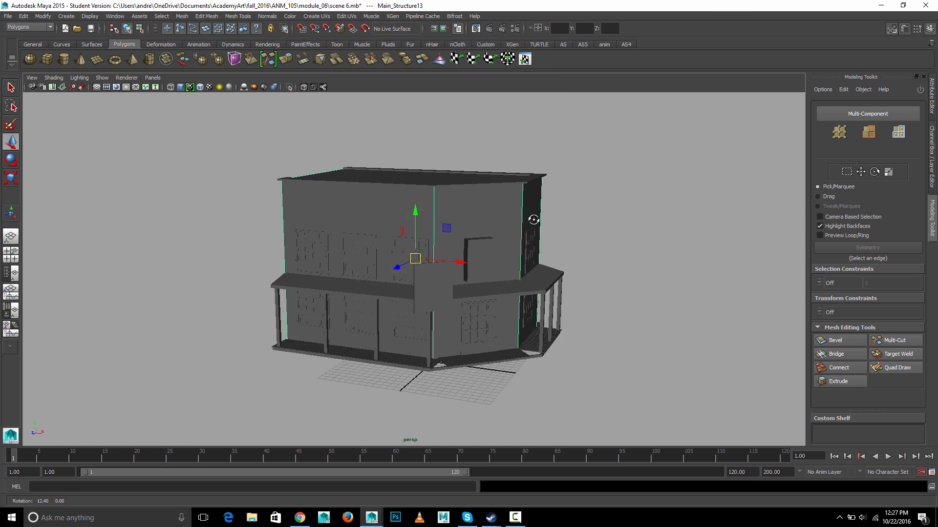
{"action": "left_click_drag", "start_coordinate": [500, 220], "coordinate": [584, 221], "text": "alt"}
{"action": "key", "text": "space"}
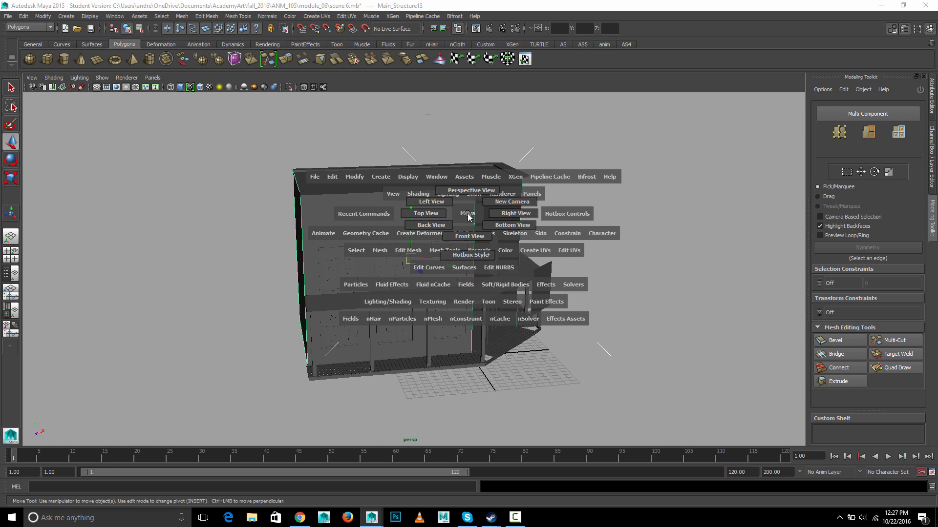
{"action": "left_click_drag", "start_coordinate": [471, 218], "coordinate": [471, 231]}
{"action": "right_click_drag", "start_coordinate": [452, 230], "coordinate": [367, 185], "text": "alt"}
{"action": "left_click", "coordinate": [69, 80]}
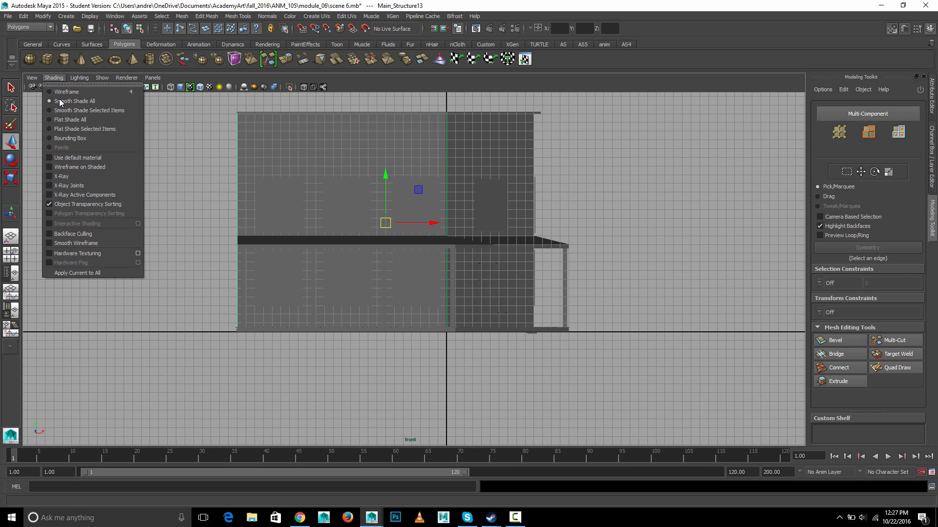
{"action": "left_click", "coordinate": [77, 163]}
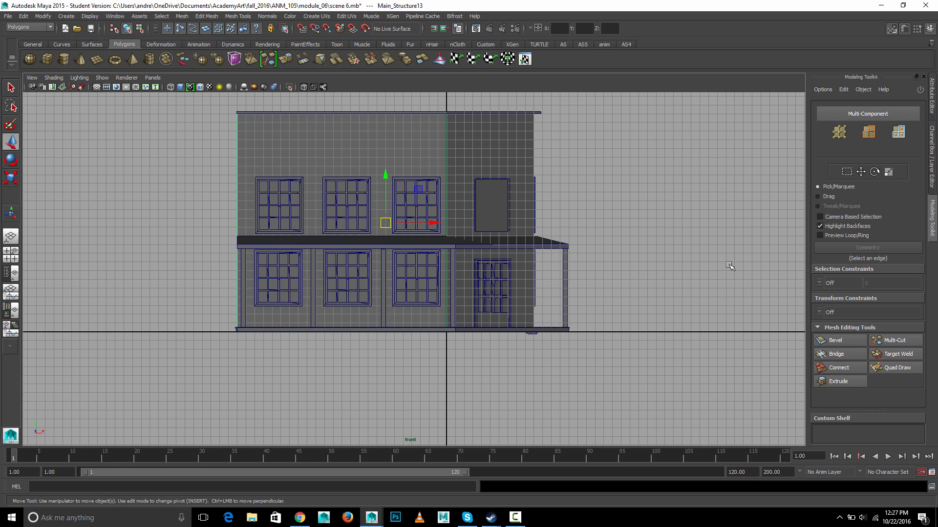
- Slice the main structure horizontally with Multi-Cut along the top and bottom edges of both window rows
{"action": "left_click", "coordinate": [894, 28]}
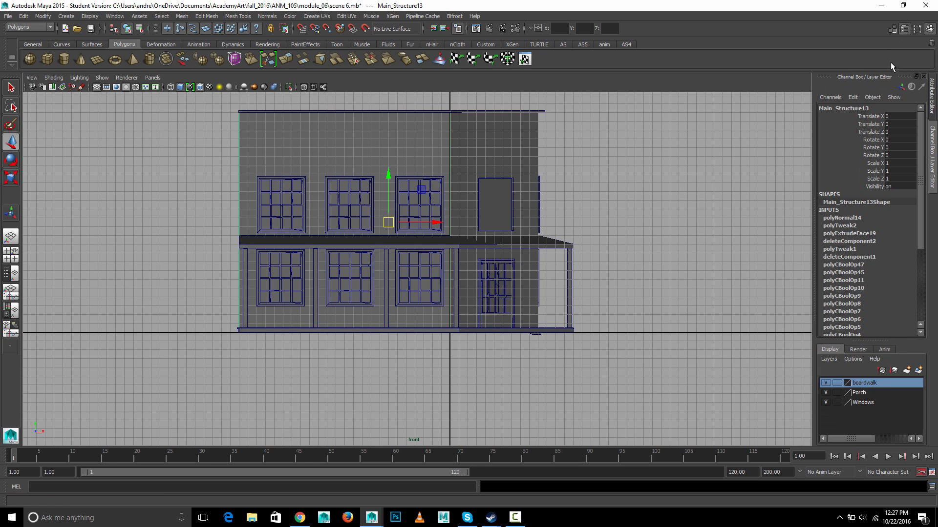
{"action": "left_click", "coordinate": [892, 30]}
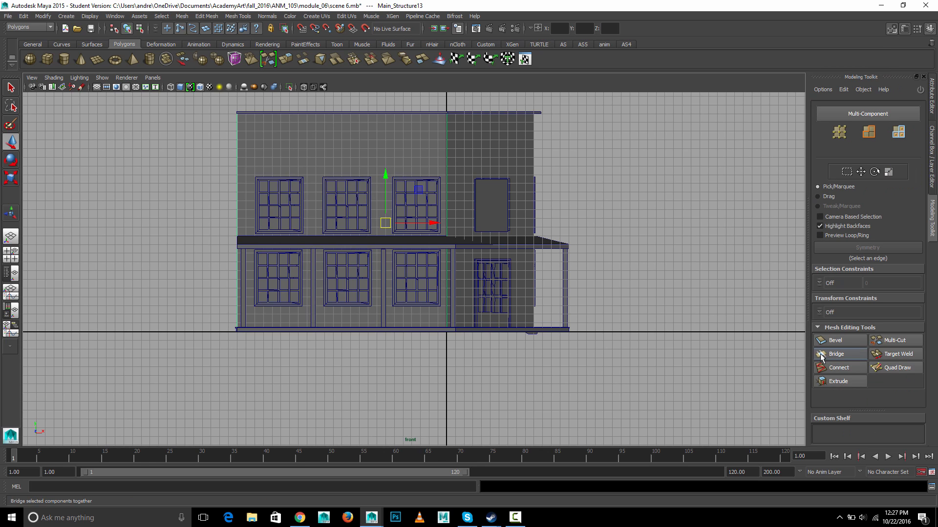
{"action": "left_click", "coordinate": [882, 344]}
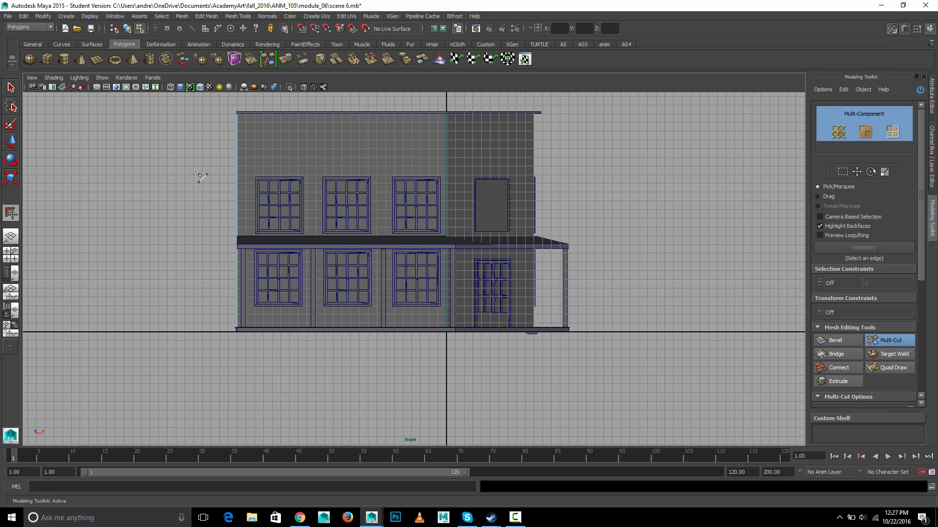
{"action": "scroll", "coordinate": [599, 278], "scroll_direction": "up", "scroll_amount": 3}
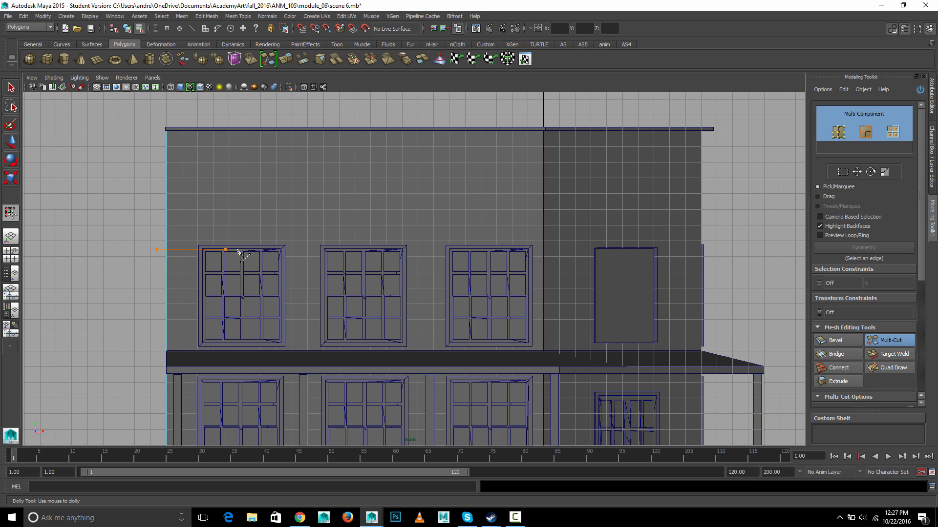
{"action": "left_click_drag", "start_coordinate": [239, 254], "coordinate": [706, 249]}
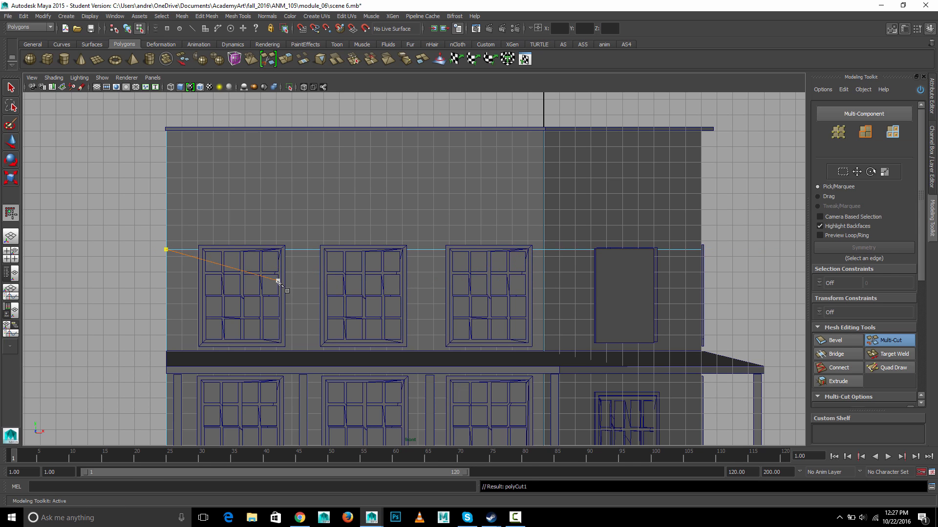
{"action": "middle_click_drag", "start_coordinate": [278, 282], "coordinate": [272, 184], "text": "alt"}
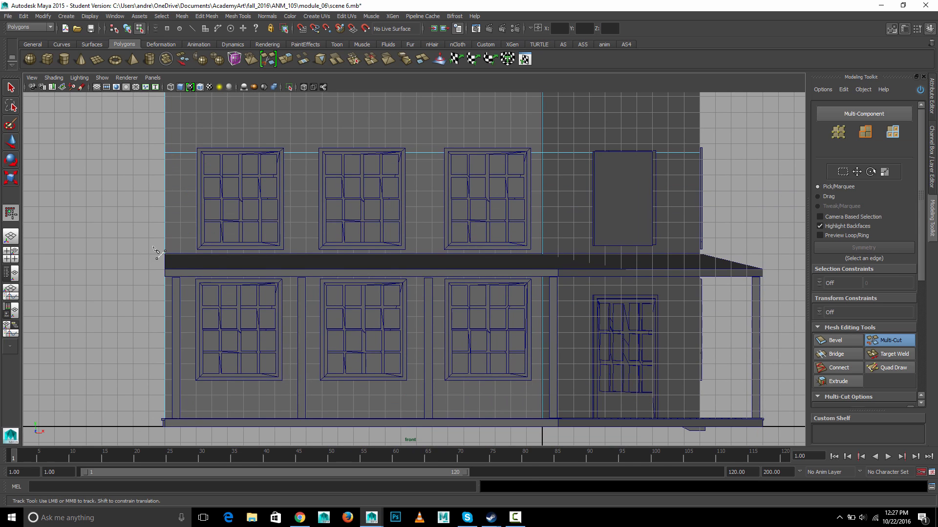
{"action": "left_click_drag", "start_coordinate": [257, 251], "coordinate": [782, 250]}
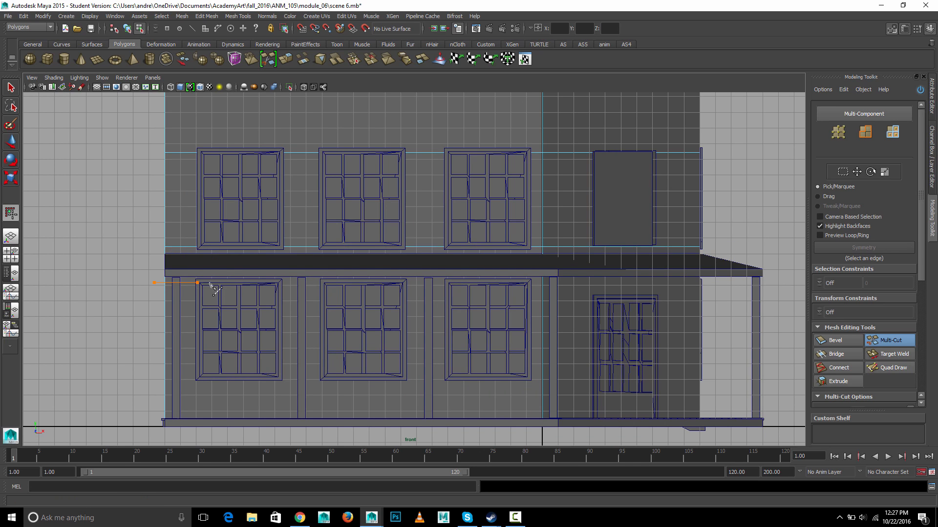
{"action": "left_click_drag", "start_coordinate": [402, 283], "coordinate": [879, 283]}
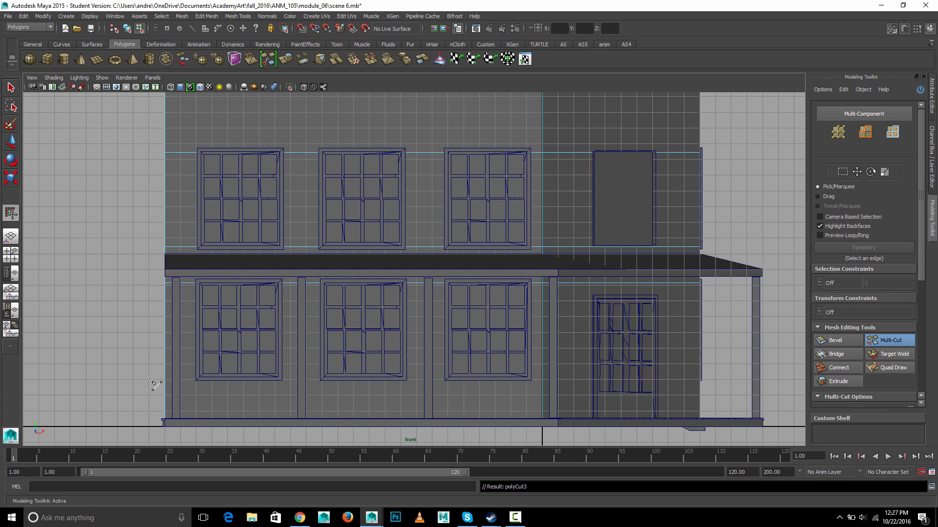
{"action": "left_click_drag", "start_coordinate": [242, 381], "coordinate": [829, 399], "text": "shift"}
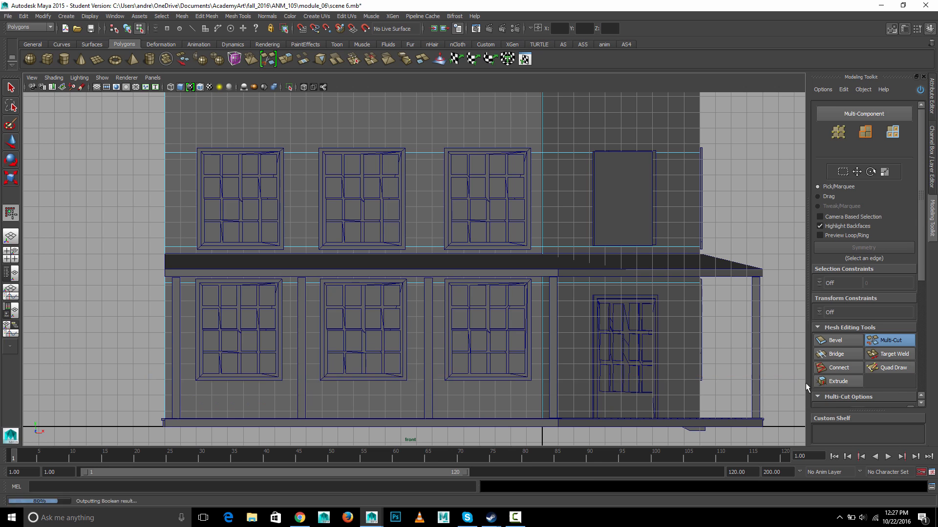
- Insert vertical edge loops with Multi-Cut along both sides of each of the three window columns in the front view
{"action": "key", "text": "space"}
{"action": "mouse_move", "coordinate": [464, 356]}
{"action": "left_mouse_down"}
{"action": "mouse_move", "coordinate": [462, 323]}
{"action": "mouse_move", "coordinate": [449, 352]}
{"action": "mouse_move", "coordinate": [459, 367]}
{"action": "mouse_move", "coordinate": [450, 358]}
{"action": "left_mouse_up"}
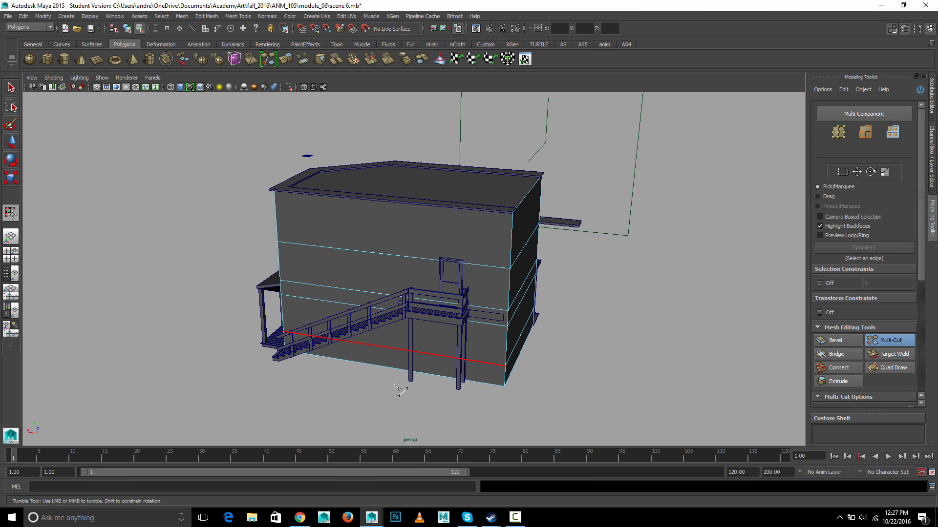
{"action": "left_click_drag", "start_coordinate": [400, 390], "coordinate": [442, 406], "text": "alt"}
{"action": "key", "text": "space"}
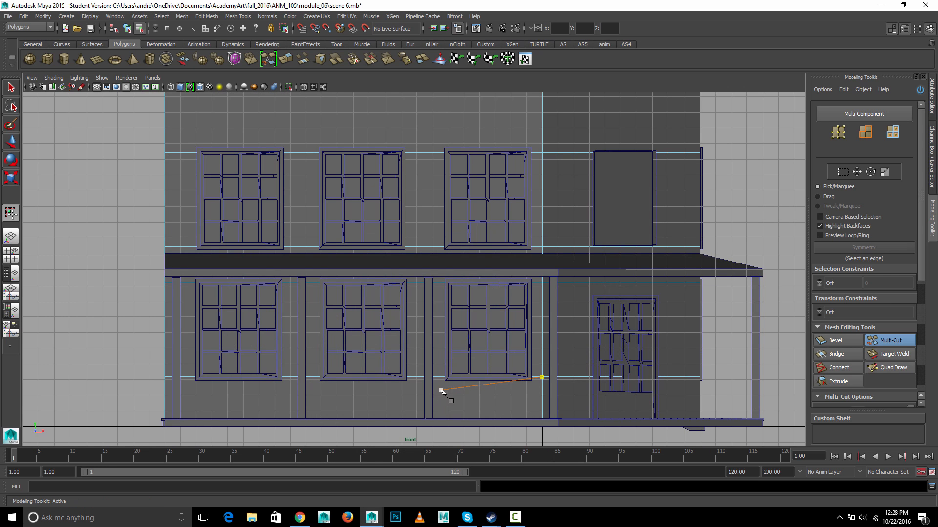
{"action": "right_click_drag", "start_coordinate": [272, 249], "coordinate": [278, 179], "text": "alt"}
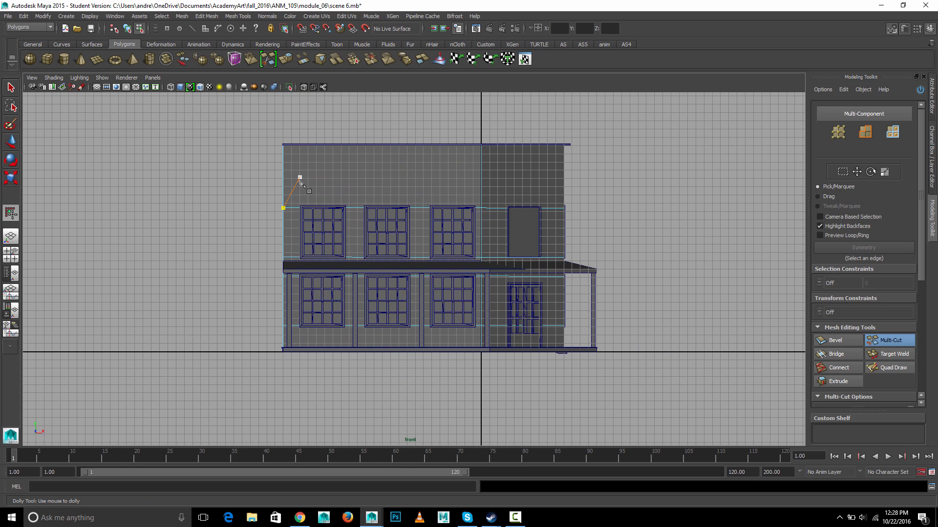
{"action": "left_click", "coordinate": [301, 209], "text": "ctrl"}
{"action": "left_click_drag", "start_coordinate": [301, 208], "coordinate": [365, 207], "text": "ctrl"}
{"action": "left_click", "coordinate": [418, 208], "text": "ctrl"}
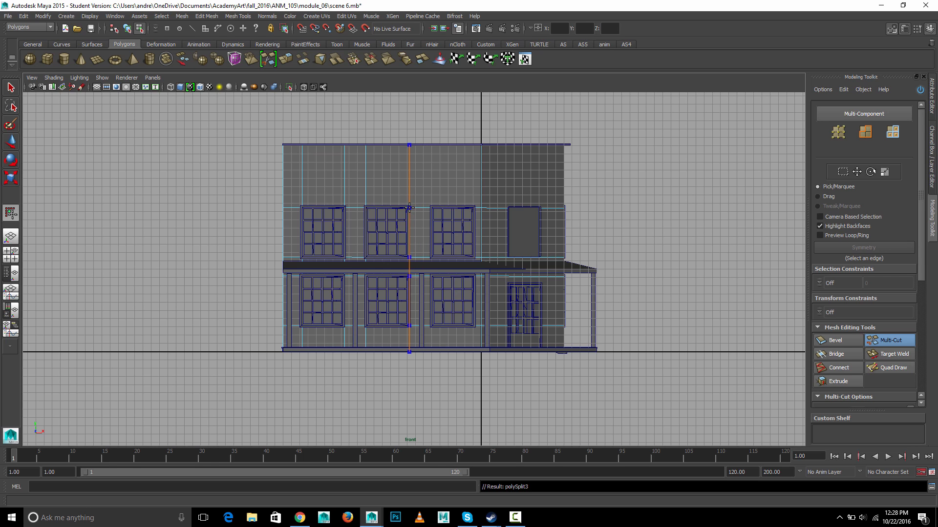
{"action": "left_click", "coordinate": [406, 208], "text": "ctrl"}
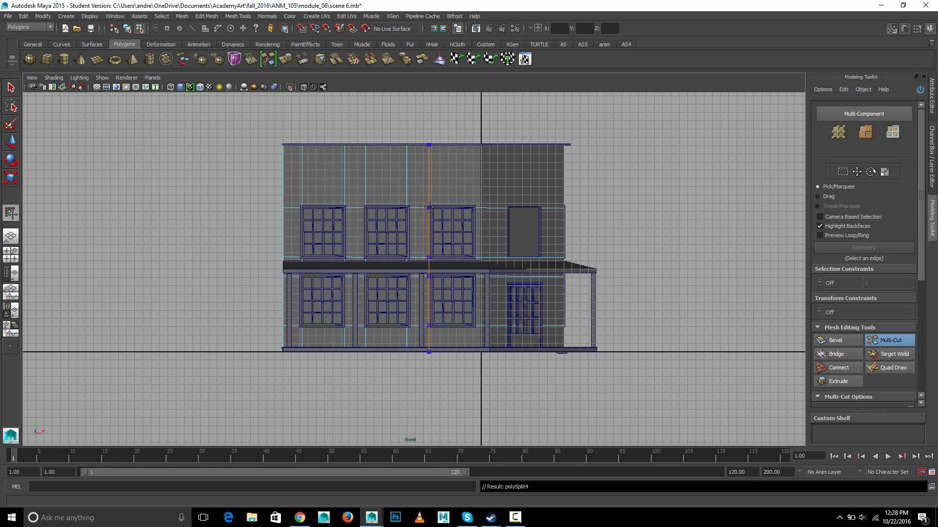
{"action": "left_click", "coordinate": [432, 208], "text": "ctrl"}
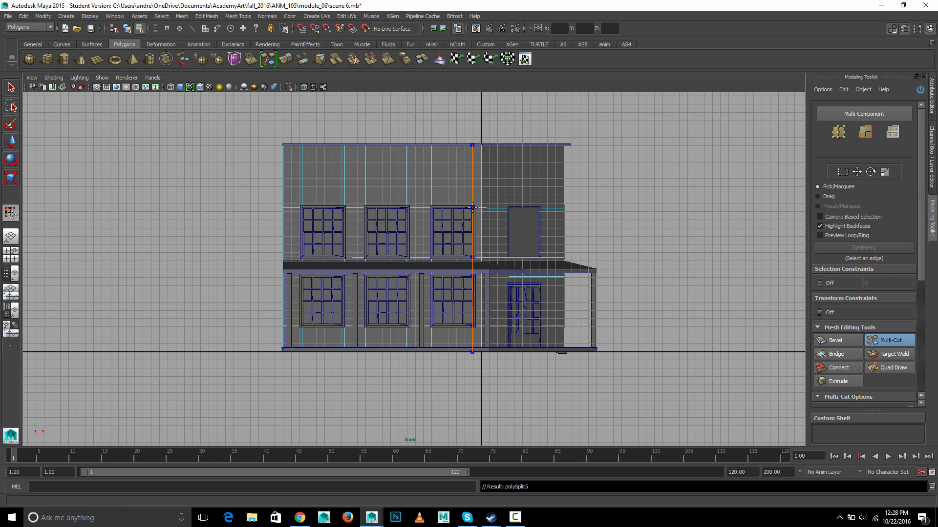
{"action": "left_click", "coordinate": [473, 207], "text": "ctrl"}
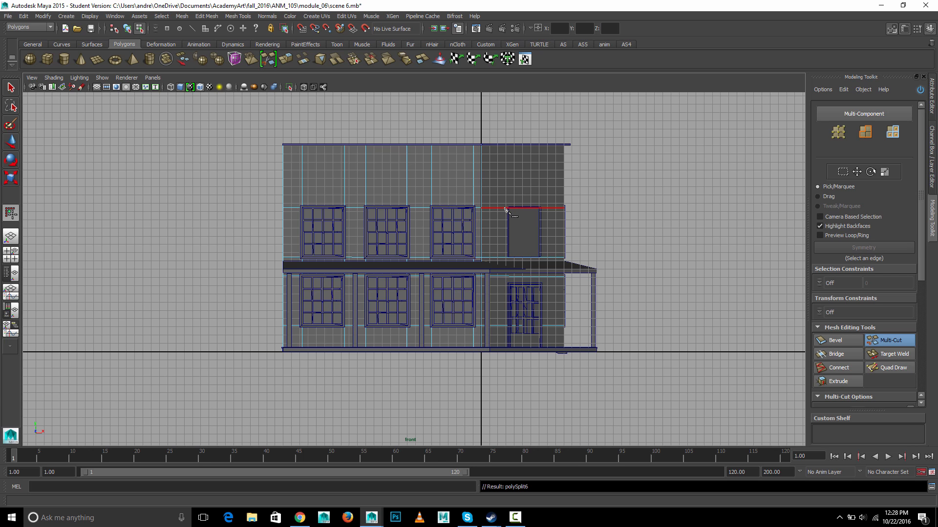
- Insert two vertical edge loops in the right view along both sides of the side wall's window column
{"action": "key", "text": "space"}
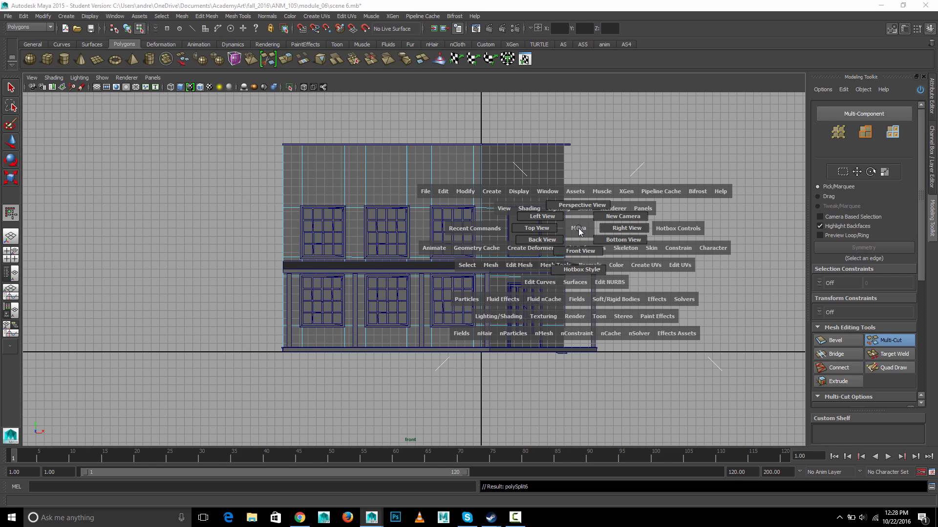
{"action": "left_click_drag", "start_coordinate": [579, 231], "coordinate": [625, 228]}
{"action": "middle_click_drag", "start_coordinate": [549, 240], "coordinate": [551, 347], "text": "alt"}
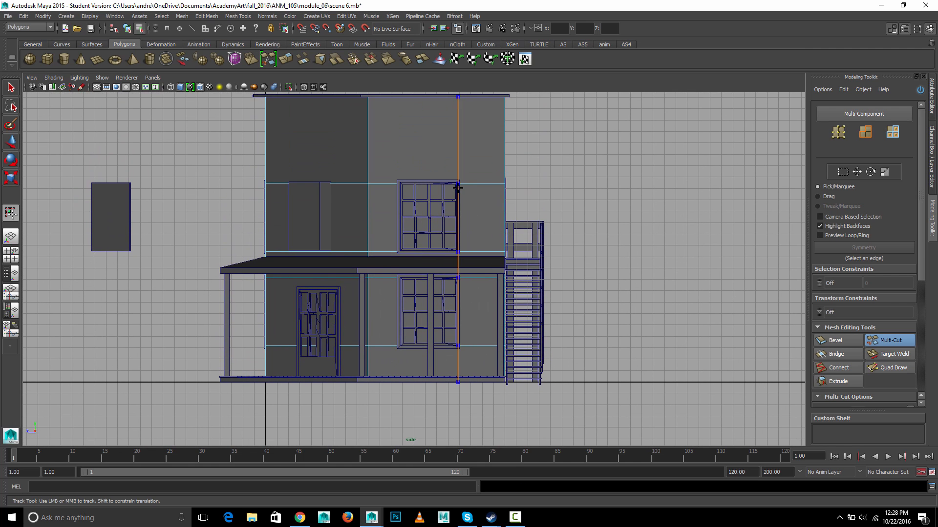
{"action": "left_click", "coordinate": [458, 188], "text": "ctrl"}
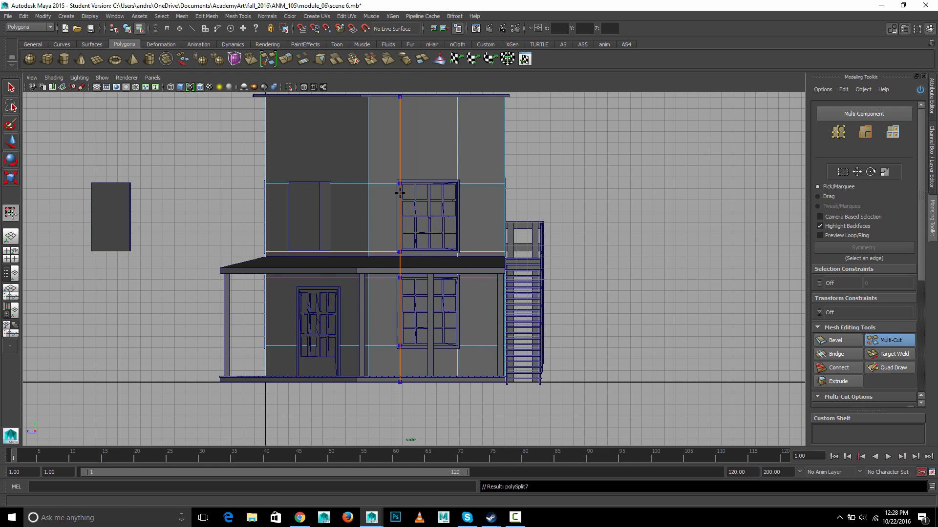
{"action": "left_click", "coordinate": [399, 210], "text": "ctrl"}
- Insert vertical edge loops on the angled corner wall along the sides of the upper opening and the door below it
{"action": "key", "text": "space"}
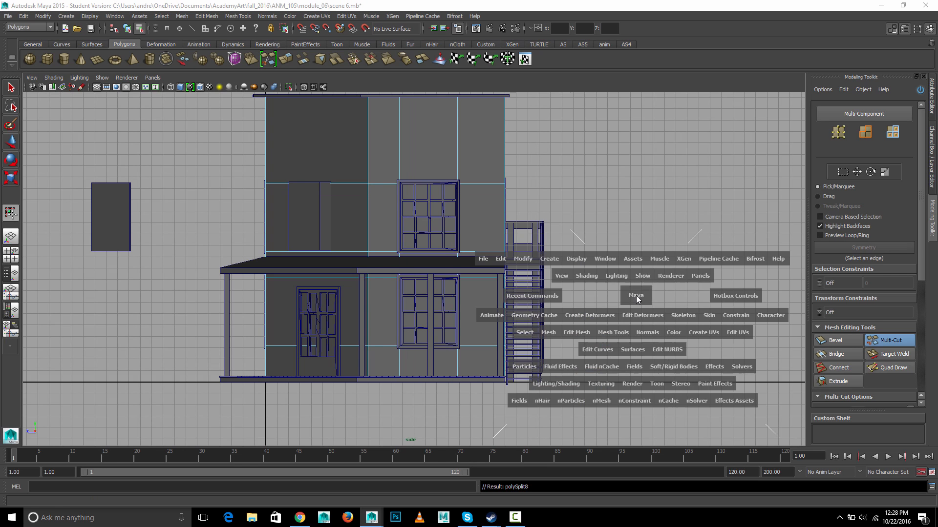
{"action": "left_click_drag", "start_coordinate": [635, 296], "coordinate": [490, 286]}
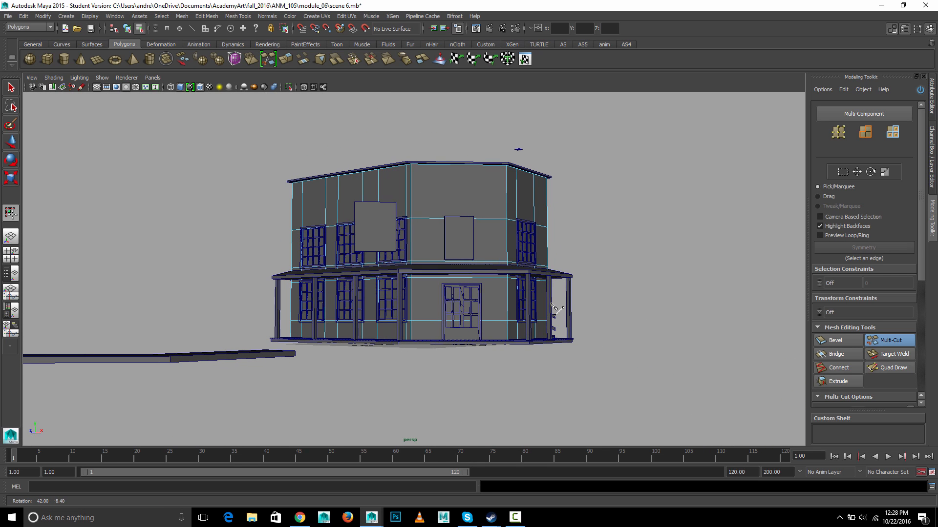
{"action": "left_click_drag", "start_coordinate": [516, 324], "coordinate": [514, 264], "text": "alt"}
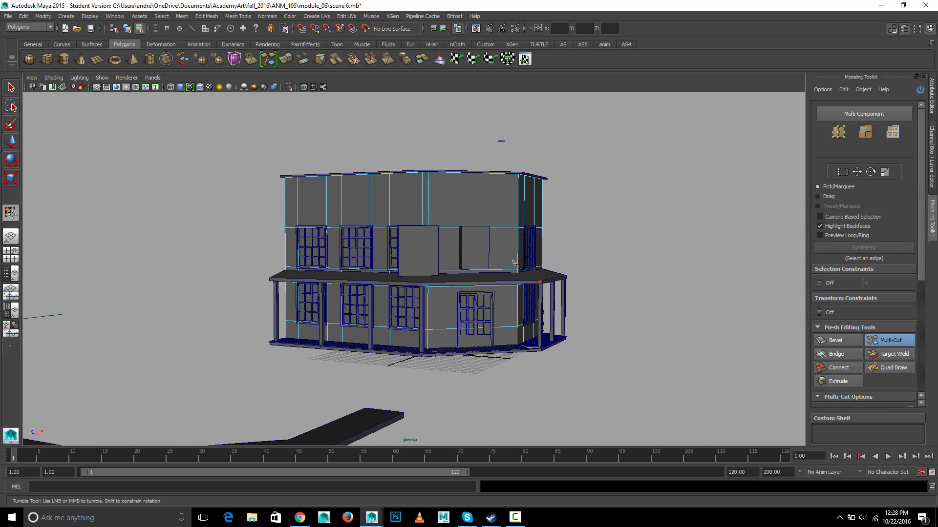
{"action": "left_click_drag", "start_coordinate": [596, 342], "coordinate": [508, 276], "text": "alt"}
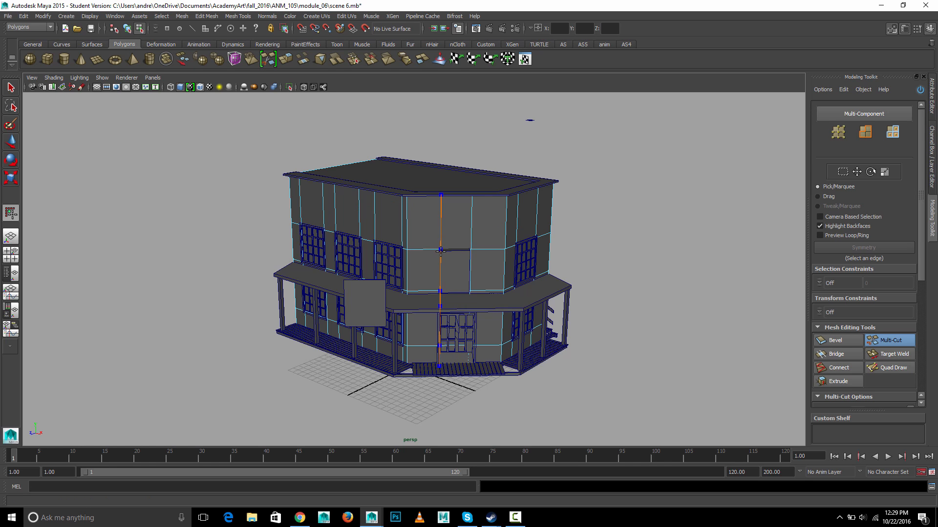
{"action": "left_click", "coordinate": [440, 251], "text": "ctrl"}
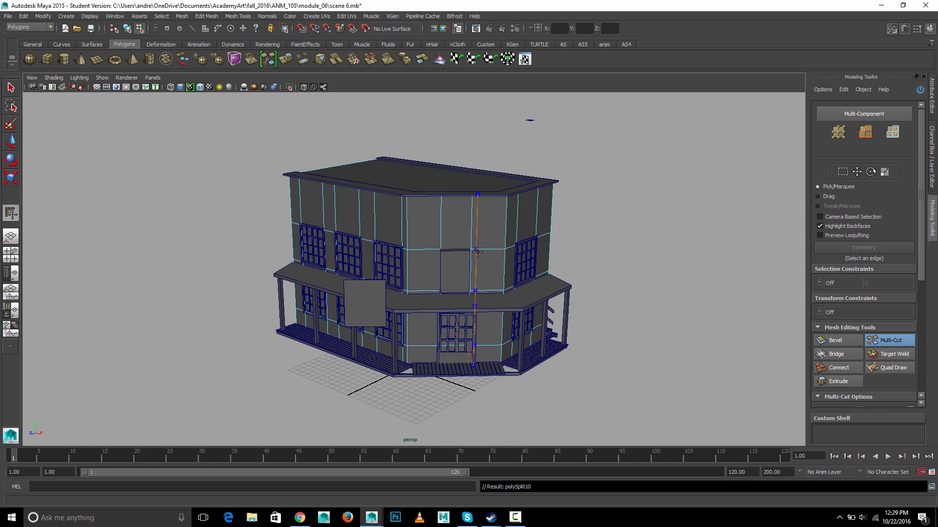
{"action": "left_click", "coordinate": [476, 252], "text": "ctrl"}
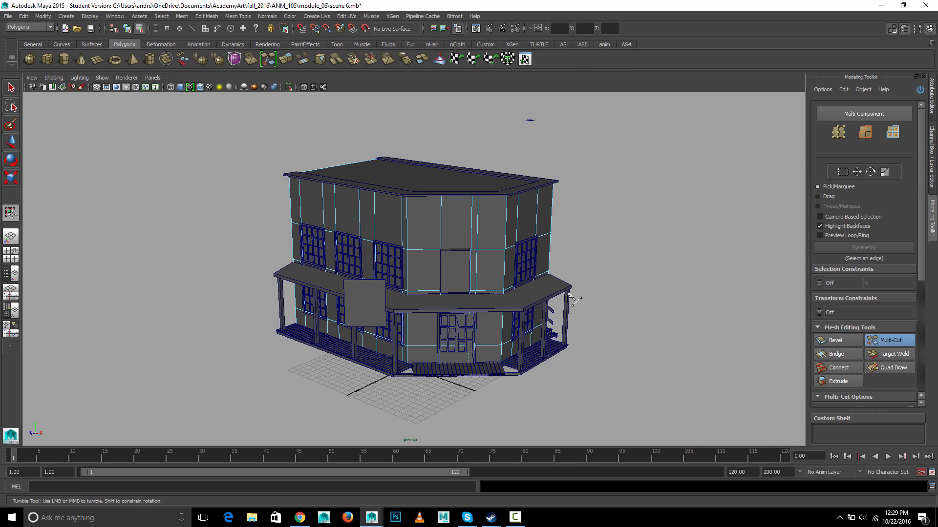
- Insert two vertical edge loops with Multi-Cut on the staircase-side wall, along both sides of the upper door
{"action": "left_click_drag", "start_coordinate": [572, 299], "coordinate": [413, 288], "text": "alt"}
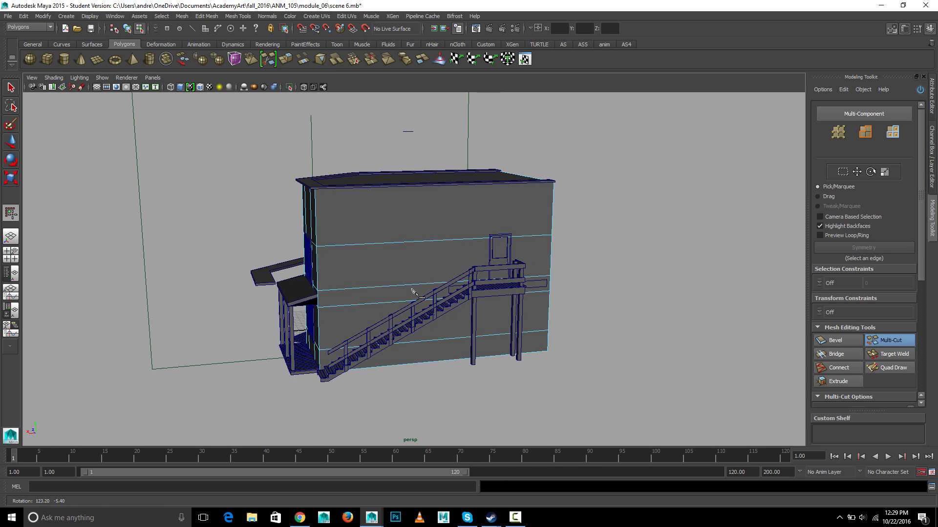
{"action": "left_click", "coordinate": [492, 240], "text": "ctrl"}
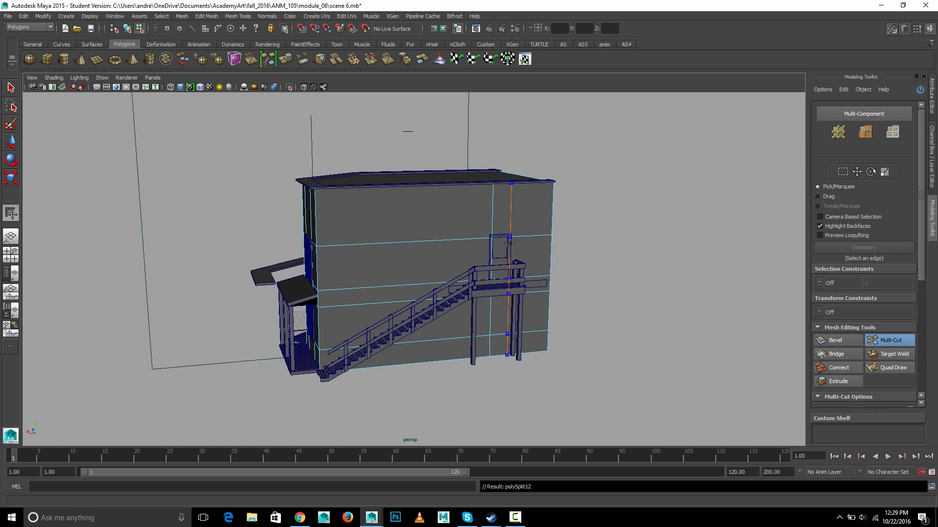
{"action": "left_click_drag", "start_coordinate": [592, 310], "coordinate": [673, 318], "text": "alt"}
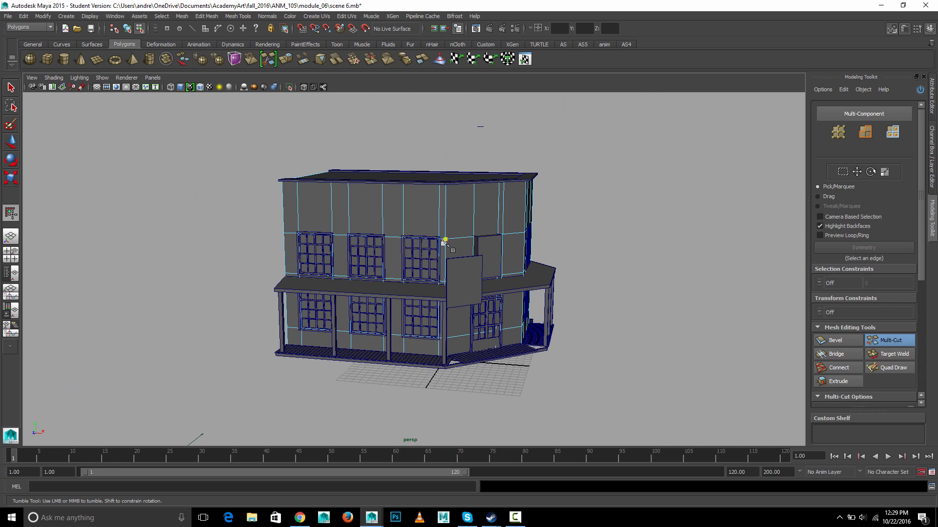
{"action": "key", "text": "q"}
- Switch the main structure back to object selection and isolate it in the perspective view
{"action": "right_click_drag", "start_coordinate": [451, 203], "coordinate": [490, 192]}
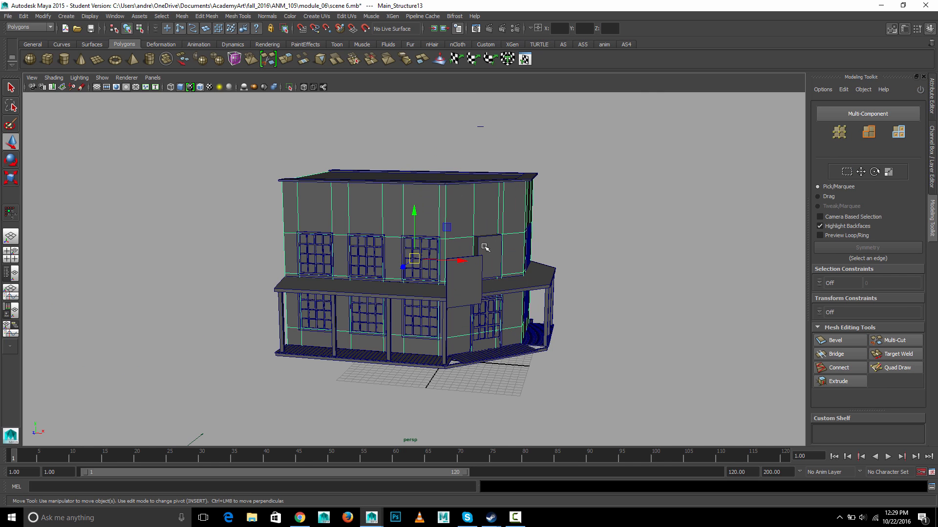
{"action": "left_click", "coordinate": [102, 78]}
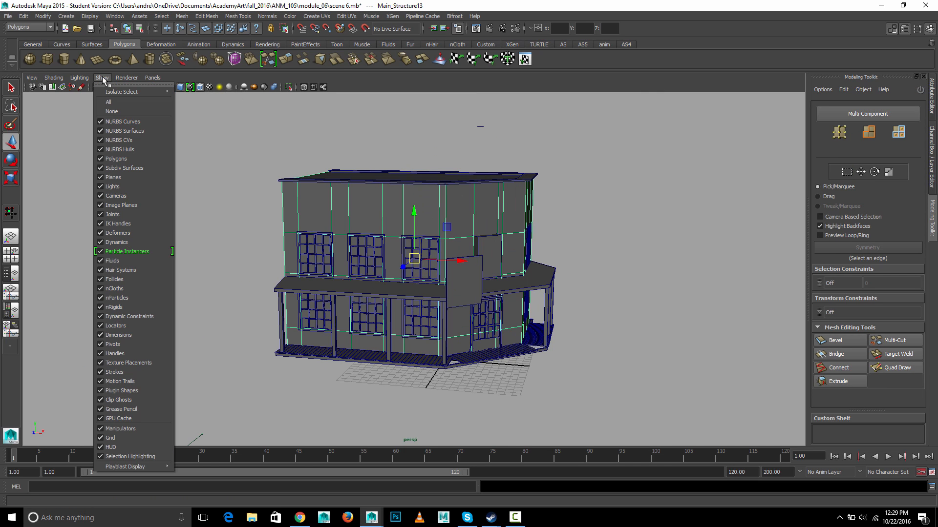
{"action": "mouse_move", "coordinate": [127, 92]}
{"action": "left_click", "coordinate": [194, 97]}
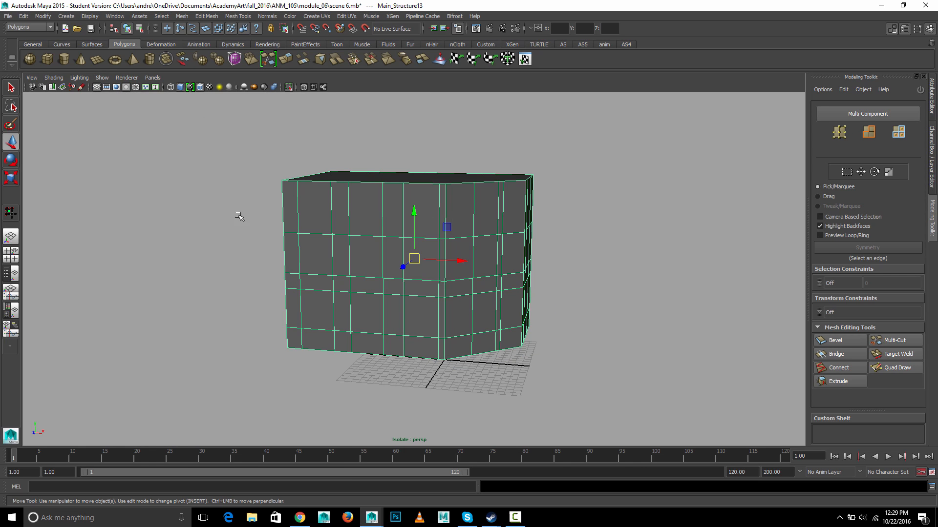
- Delete the main structure's faces at the six front windows, the corner wall's upper opening and lower door, and the staircase-side upper door
{"action": "right_click_drag", "start_coordinate": [313, 259], "coordinate": [312, 280]}
{"action": "left_click", "coordinate": [314, 256]}
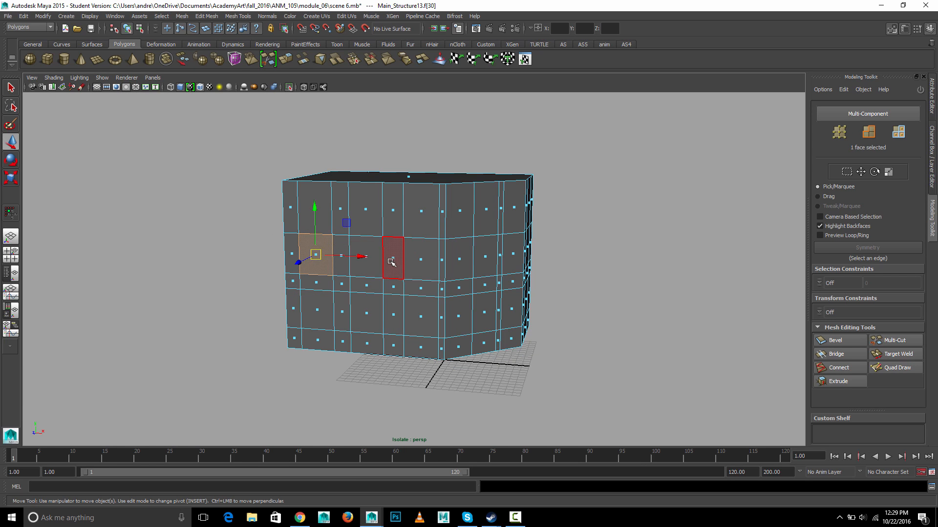
{"action": "left_click", "coordinate": [366, 256], "text": "shift"}
{"action": "left_click", "coordinate": [416, 264], "text": "shift"}
{"action": "left_click", "coordinate": [420, 315], "text": "shift"}
{"action": "left_click", "coordinate": [367, 314], "text": "shift"}
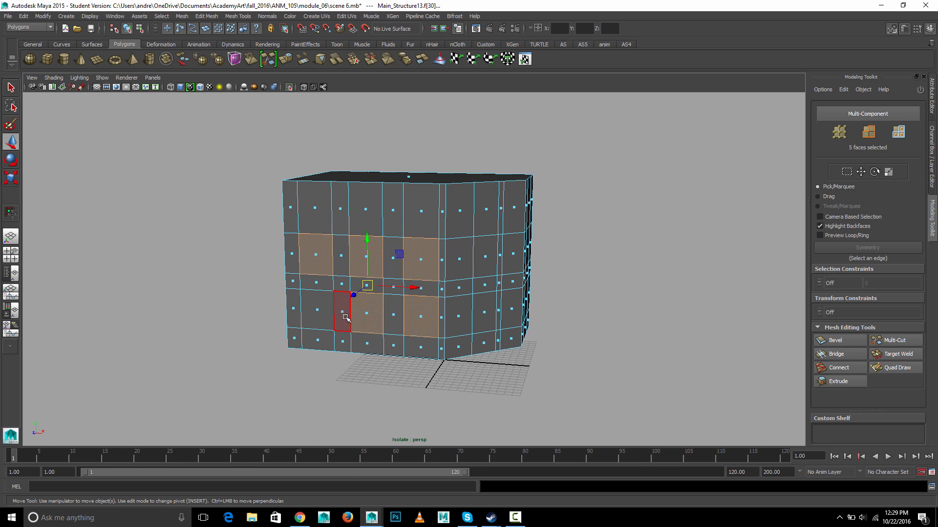
{"action": "left_click", "coordinate": [320, 316], "text": "shift"}
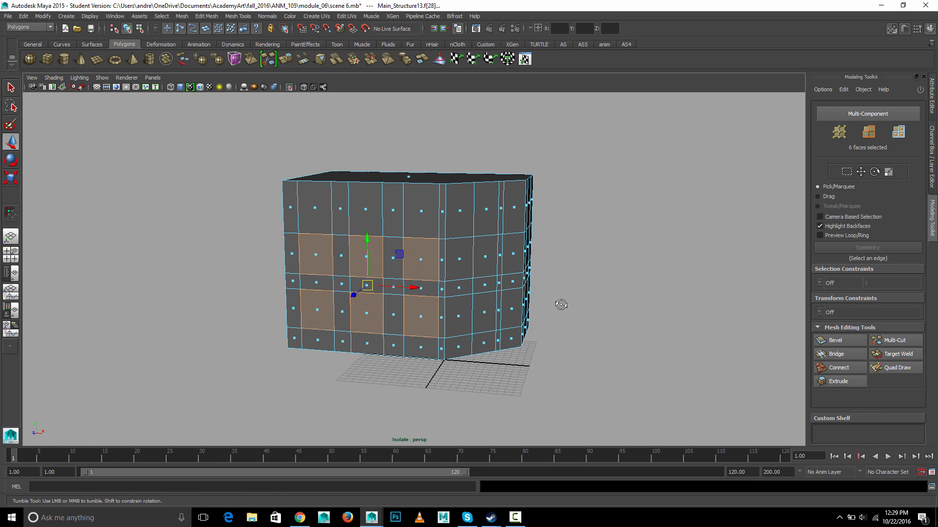
{"action": "left_click_drag", "start_coordinate": [559, 305], "coordinate": [472, 301], "text": "alt"}
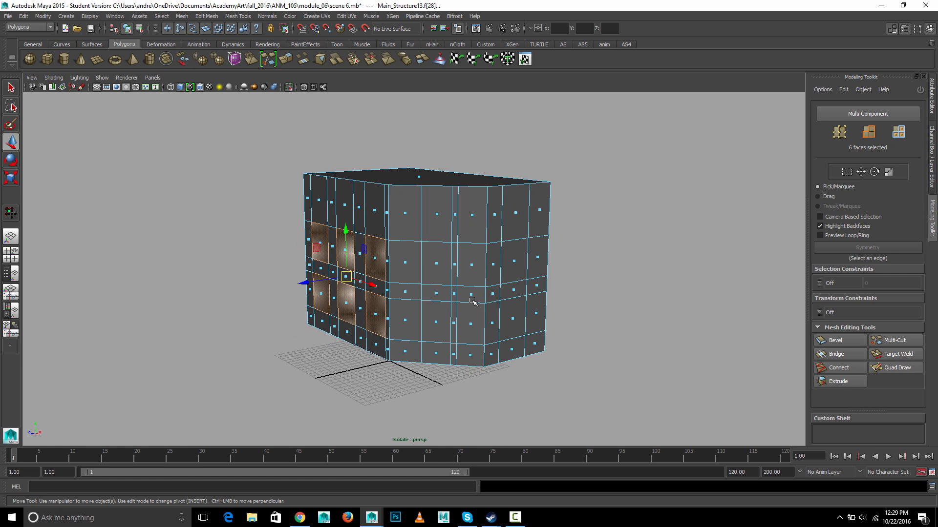
{"action": "left_click", "coordinate": [441, 270], "text": "shift"}
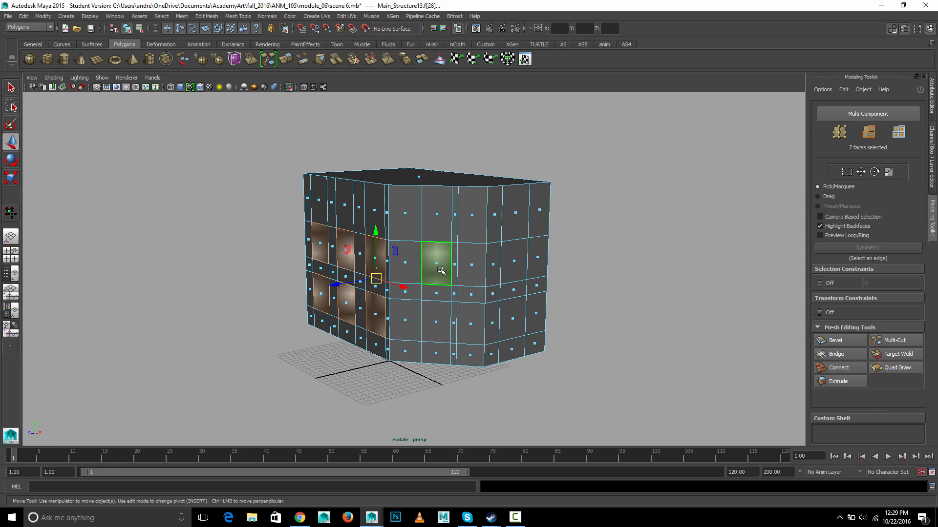
{"action": "left_click", "coordinate": [441, 328], "text": "shift"}
{"action": "left_click", "coordinate": [453, 324], "text": "shift"}
{"action": "left_click_drag", "start_coordinate": [594, 322], "coordinate": [444, 320], "text": "alt"}
{"action": "key", "text": "super"}
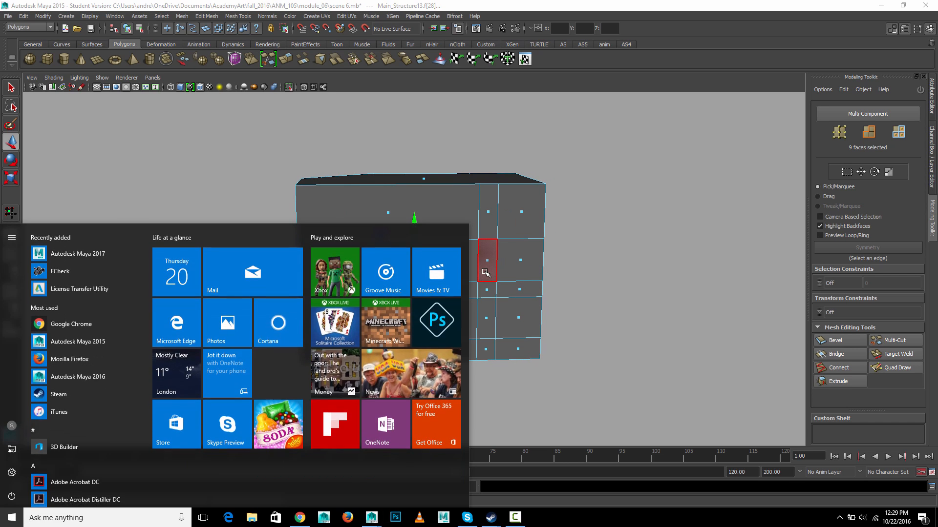
{"action": "left_click", "coordinate": [484, 272], "text": "shift"}
{"action": "left_click_drag", "start_coordinate": [204, 300], "coordinate": [410, 301], "text": "alt"}
{"action": "left_click_drag", "start_coordinate": [346, 299], "coordinate": [370, 297], "text": "alt"}
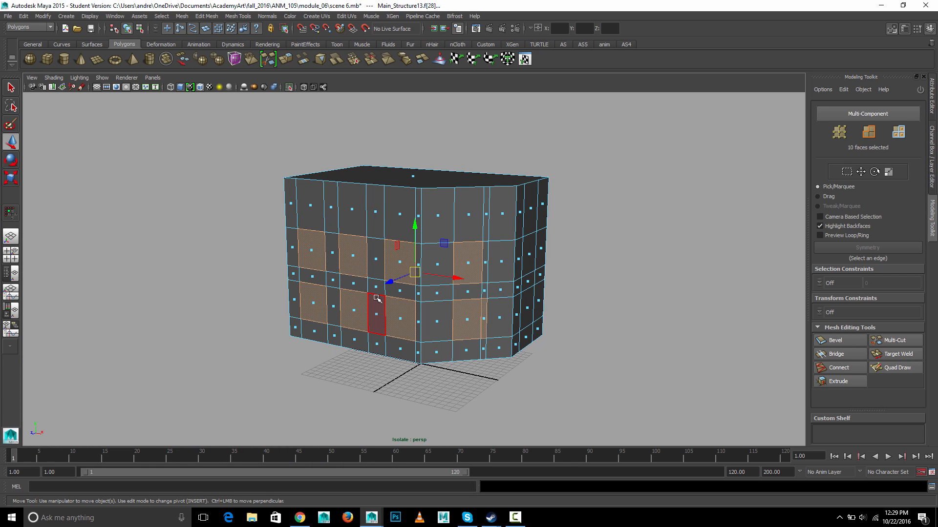
{"action": "key", "text": "Delete"}
- Turn off the isolated view to show the whole building and return the main structure to object selection
{"action": "left_click", "coordinate": [102, 78]}
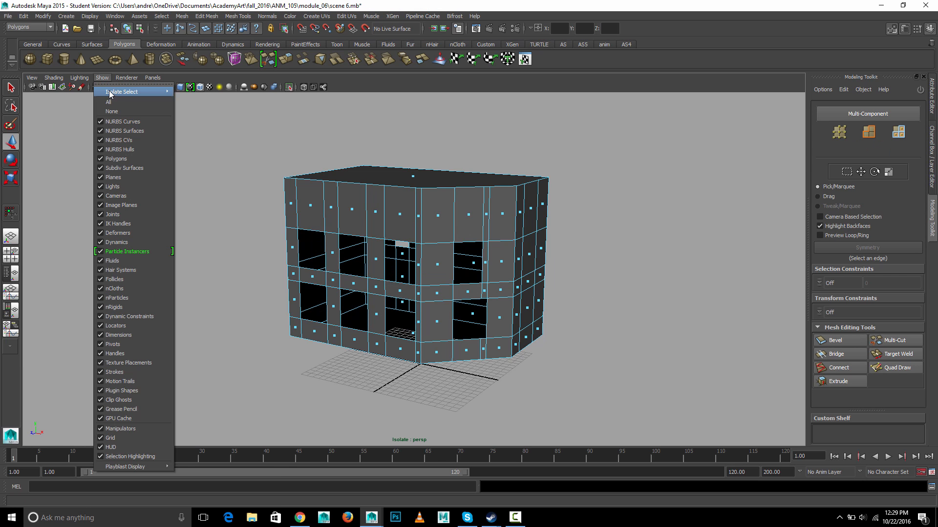
{"action": "mouse_move", "coordinate": [125, 93]}
{"action": "left_click", "coordinate": [195, 94]}
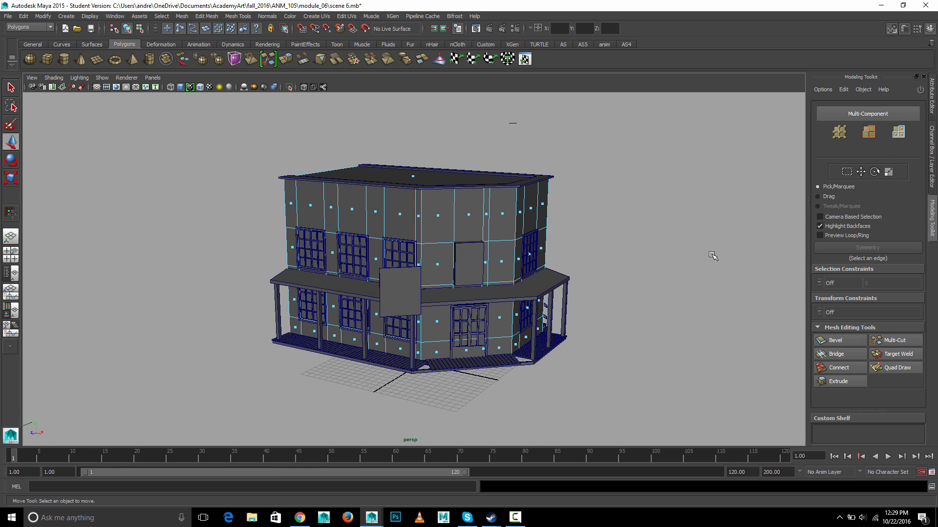
{"action": "left_click_drag", "start_coordinate": [693, 236], "coordinate": [645, 229], "text": "alt"}
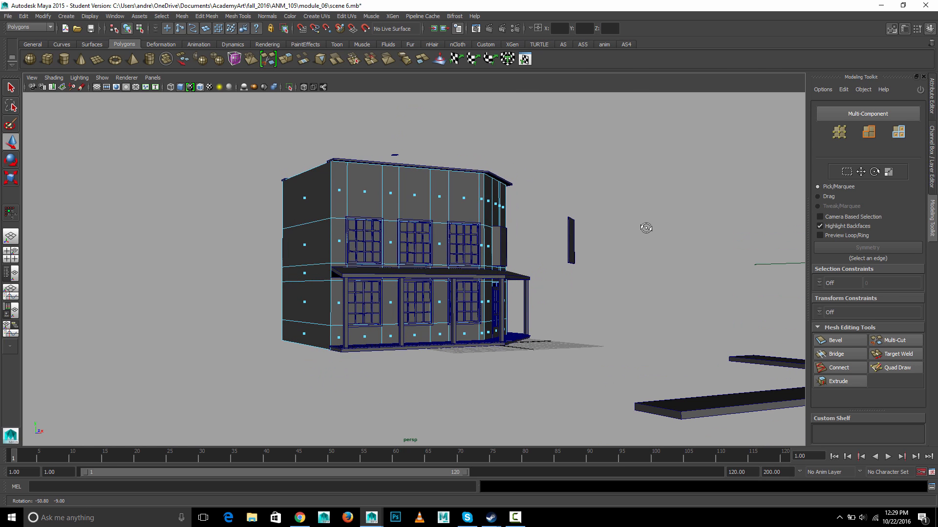
{"action": "right_click_drag", "start_coordinate": [474, 201], "coordinate": [527, 228]}
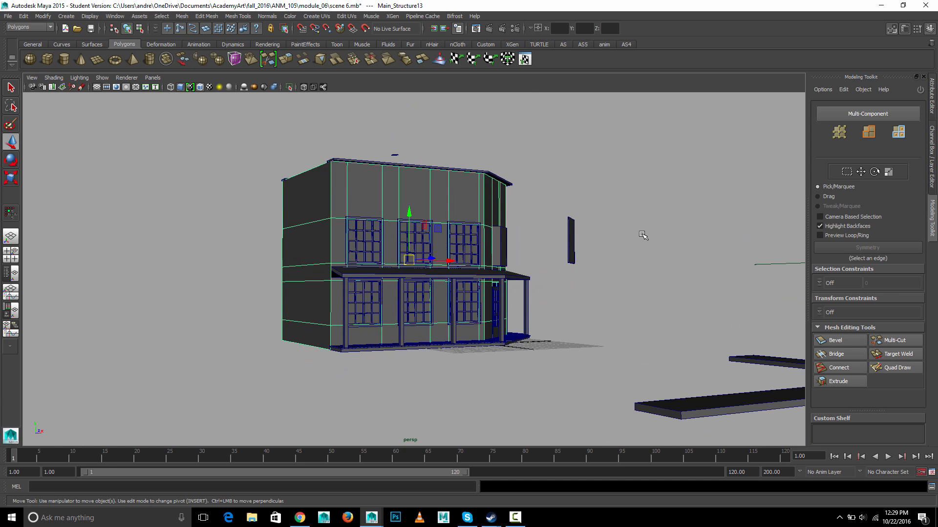